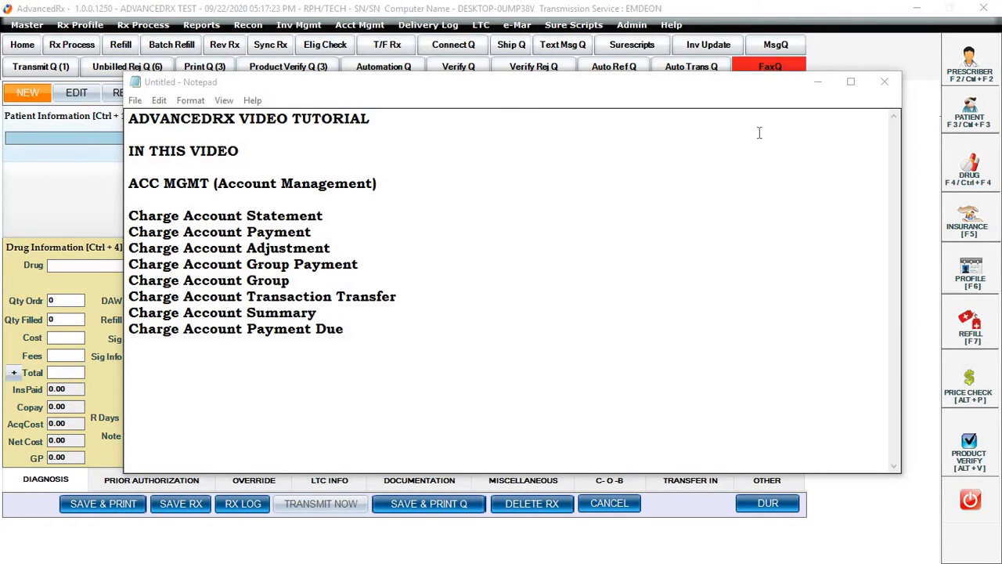
Step: Minimize the Notepad outline, open the Charge Account Statement screen and generate the list of charge accounts with the preset filters
left_click(815, 85)
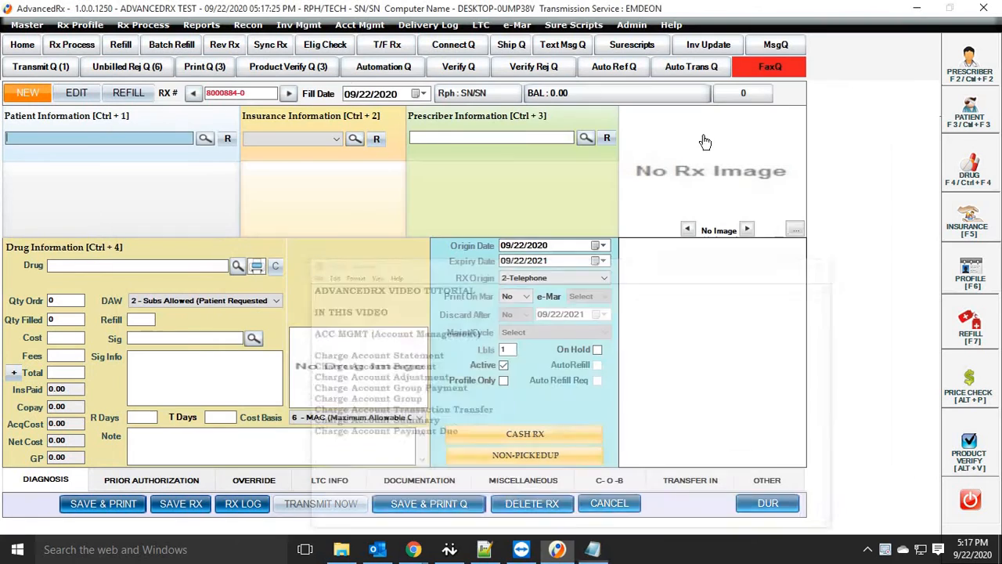
left_click(365, 25)
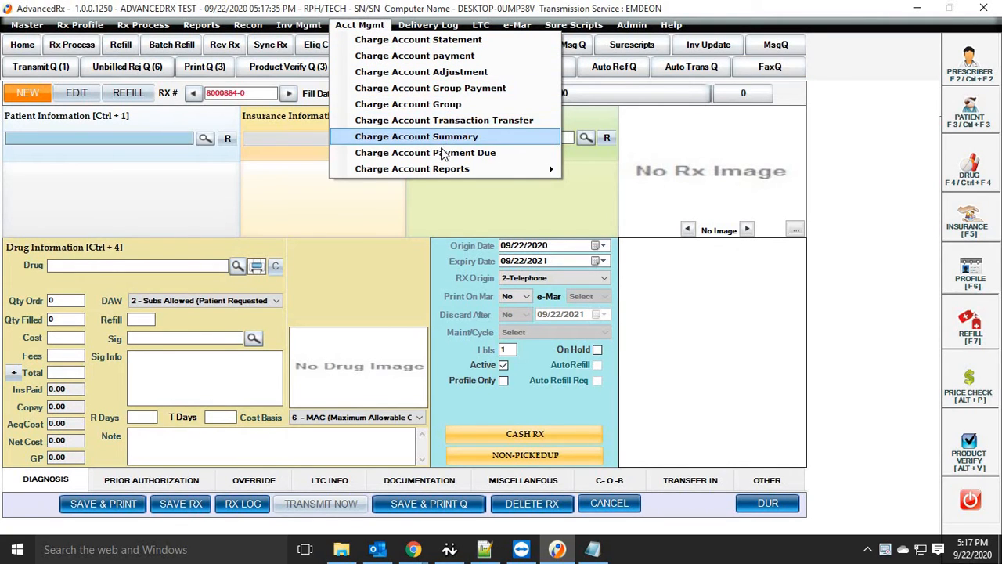
mouse_move(442, 172)
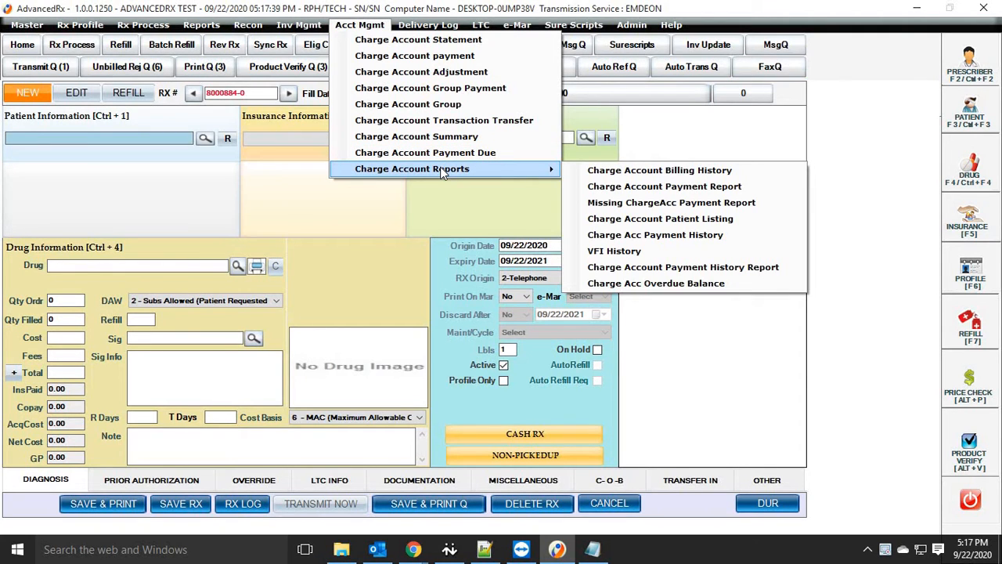
left_click(458, 42)
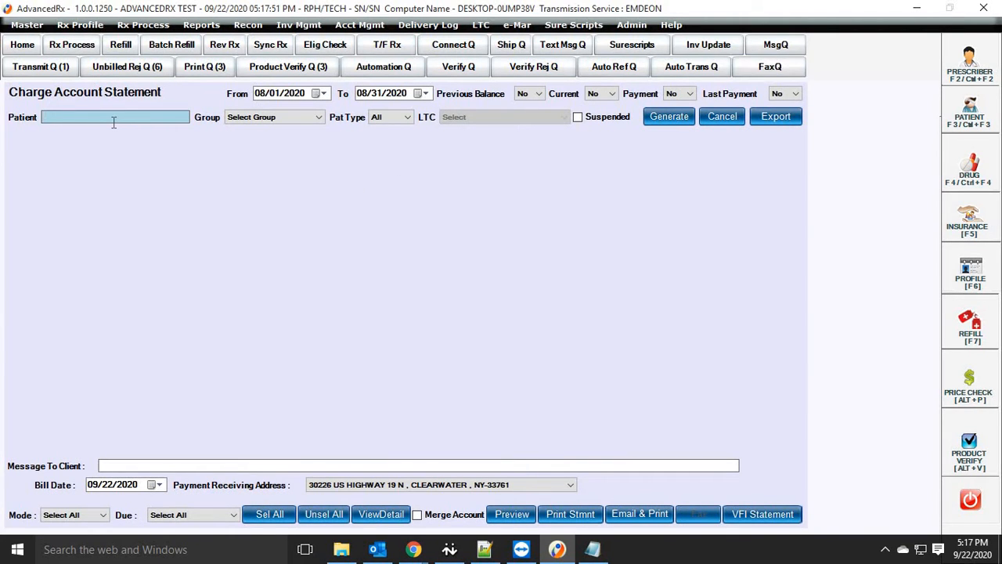
left_click(656, 124)
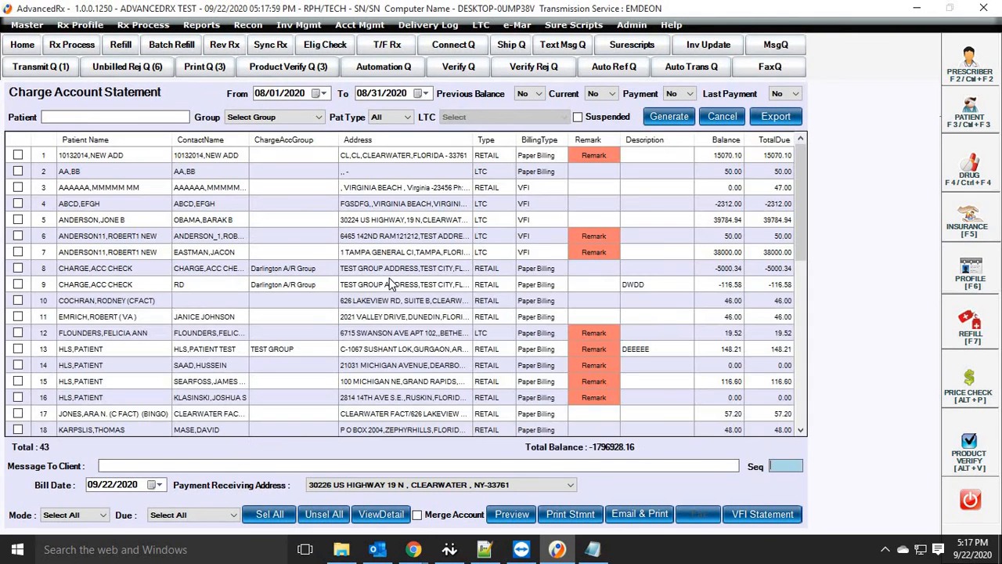
Step: Examine the statement filters for patient, group, previous balance, current, payment, last payment and suspended accounts
left_click(128, 117)
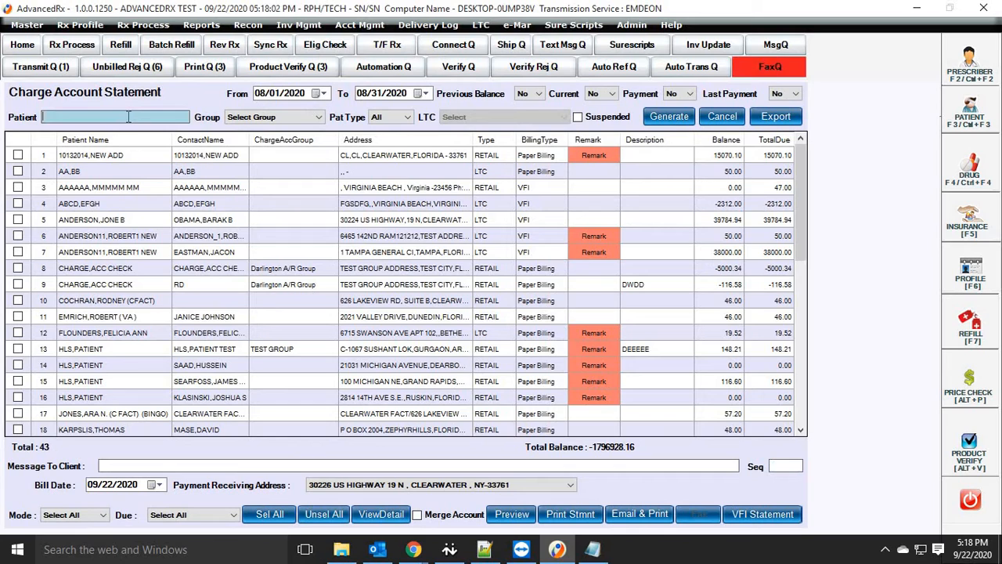
left_click(302, 118)
left_click(302, 117)
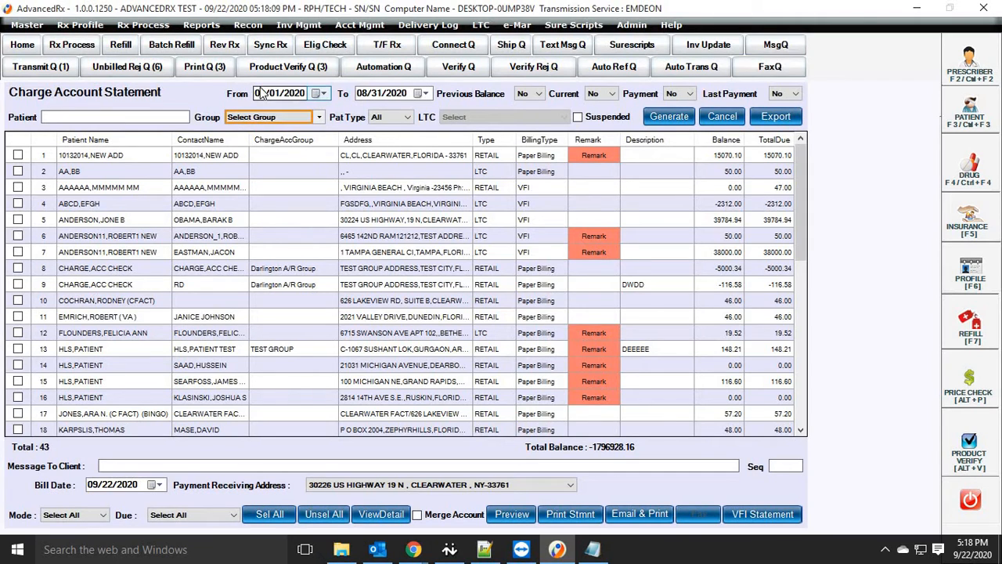
left_click(541, 94)
left_click(540, 94)
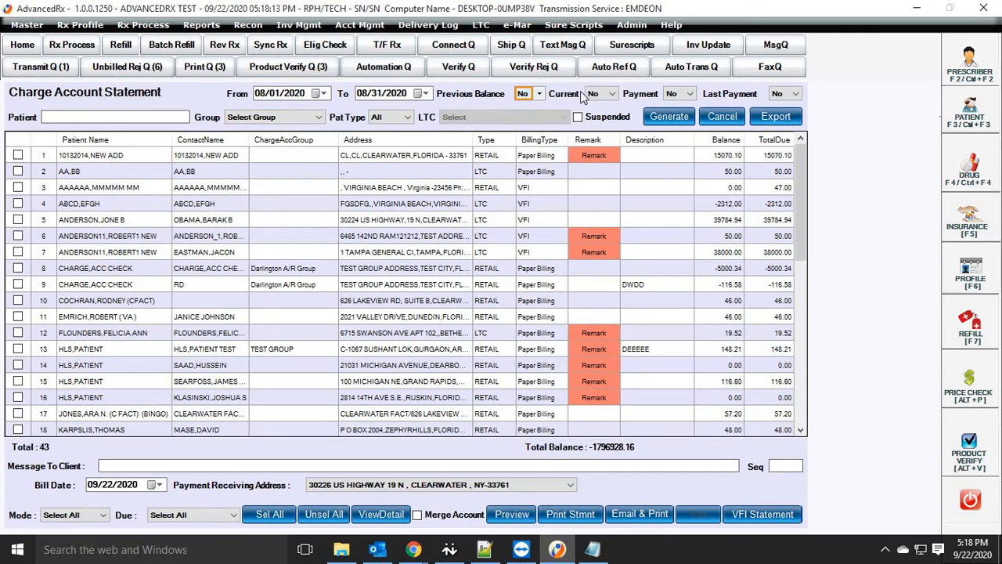
left_click(614, 94)
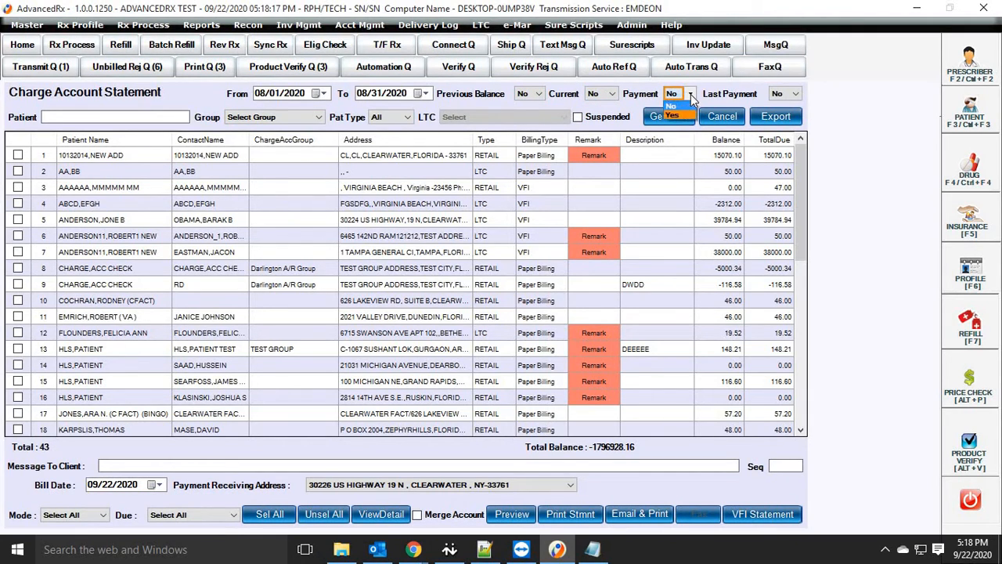
left_click(788, 94)
left_click(787, 95)
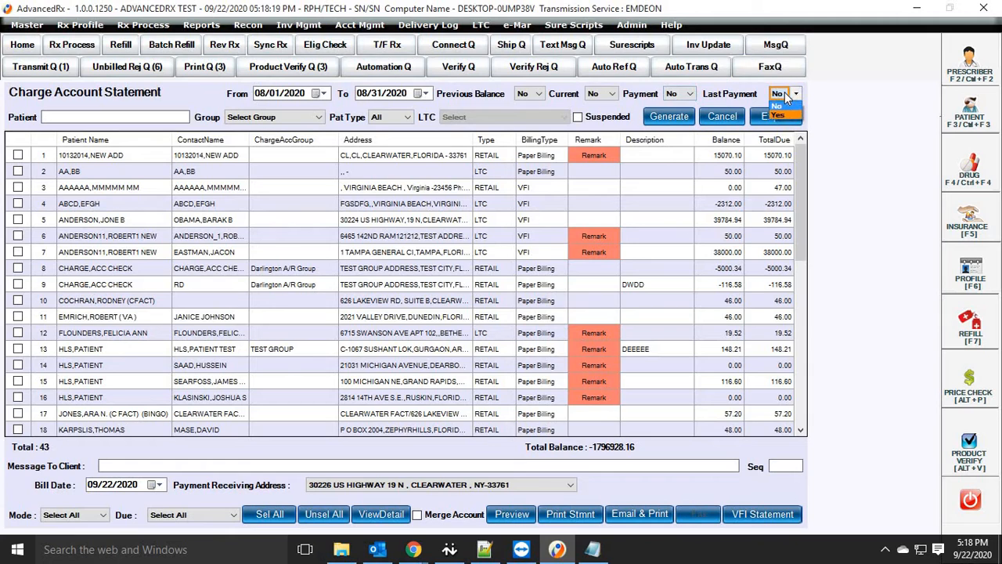
left_click(577, 117)
left_click(578, 117)
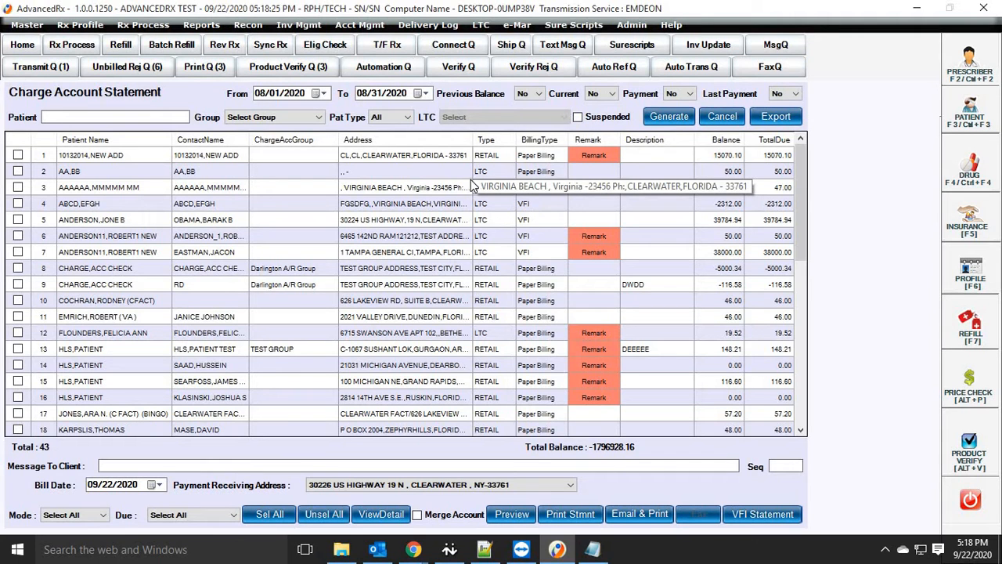
Step: Look through the generated statement list, the client message field, and the billing mode and due balance options
scroll(296, 312, "down", 4)
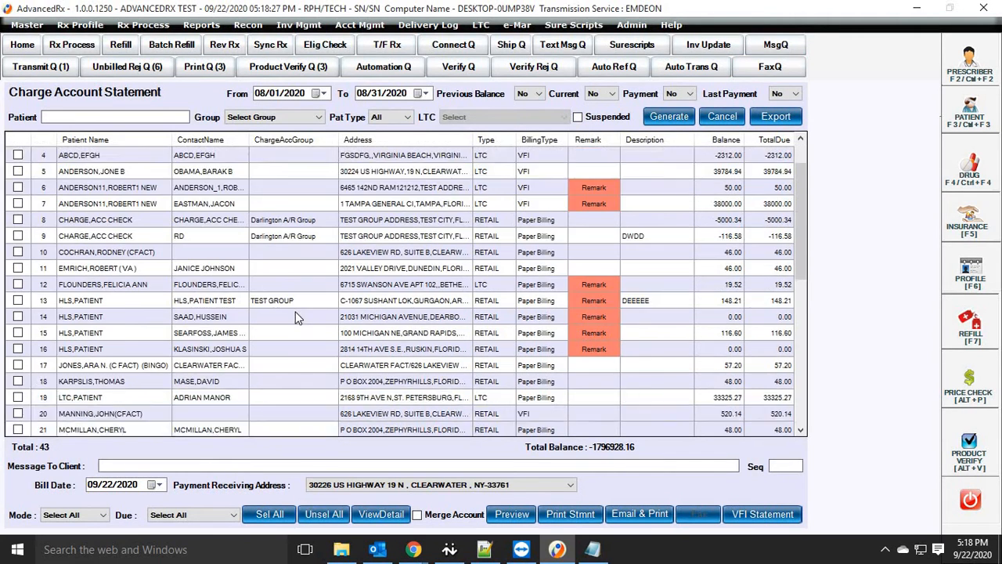
scroll(352, 326, "up", 4)
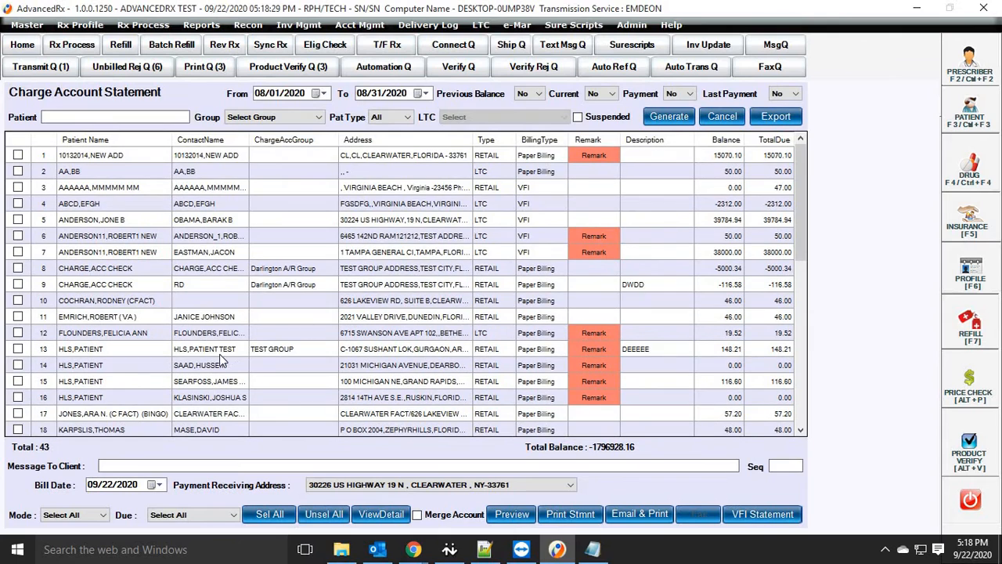
left_click(197, 464)
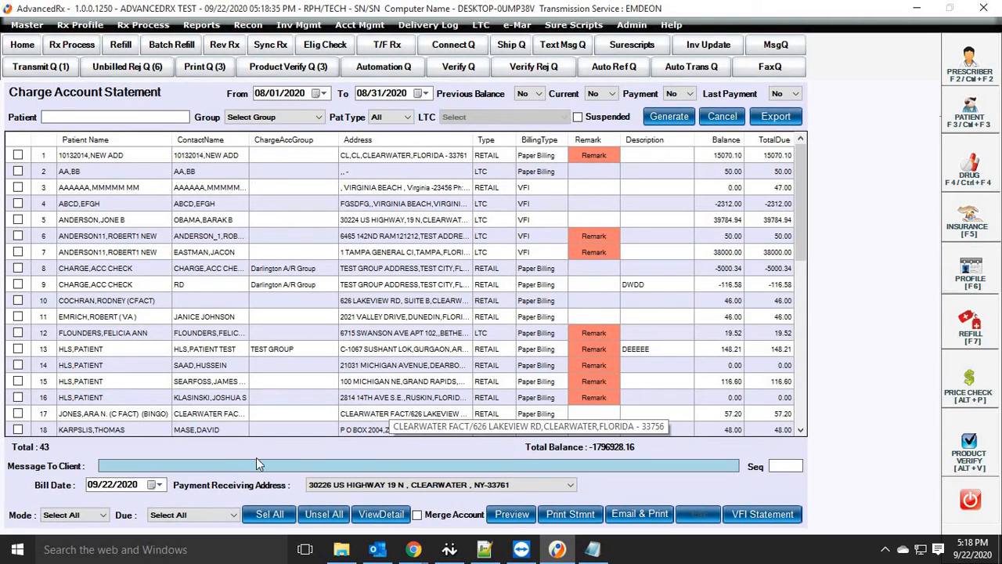
left_click(72, 515)
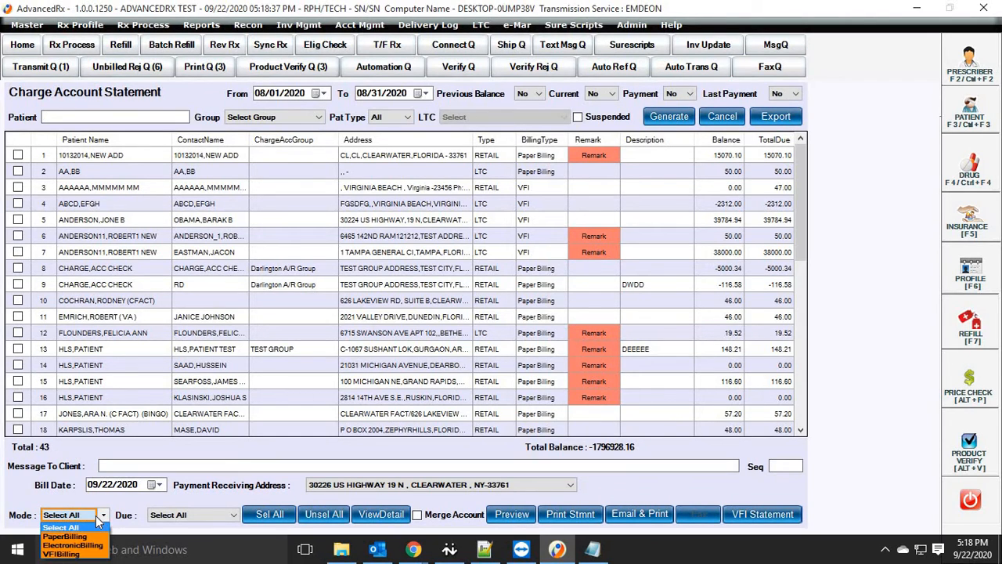
left_click(209, 516)
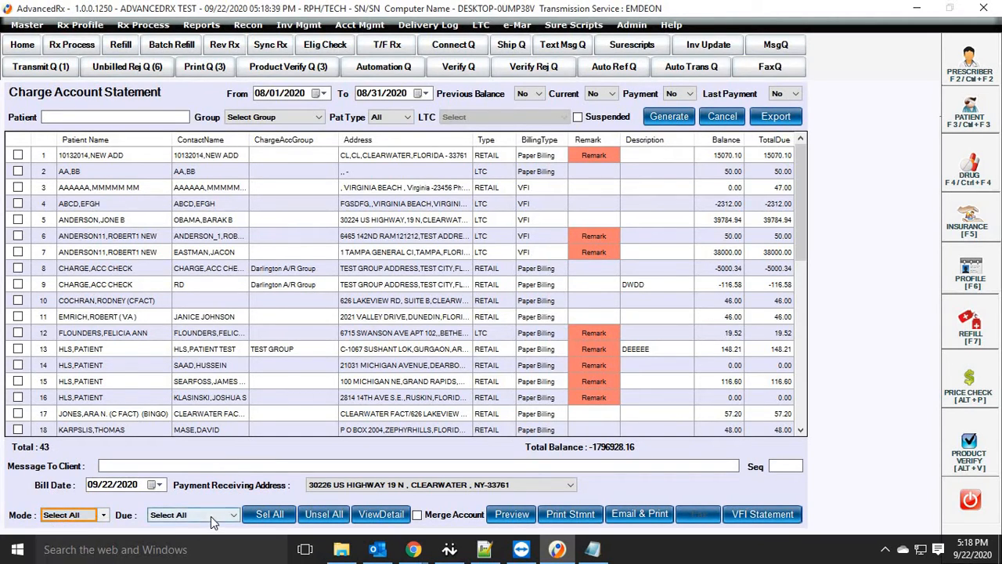
left_click(219, 515)
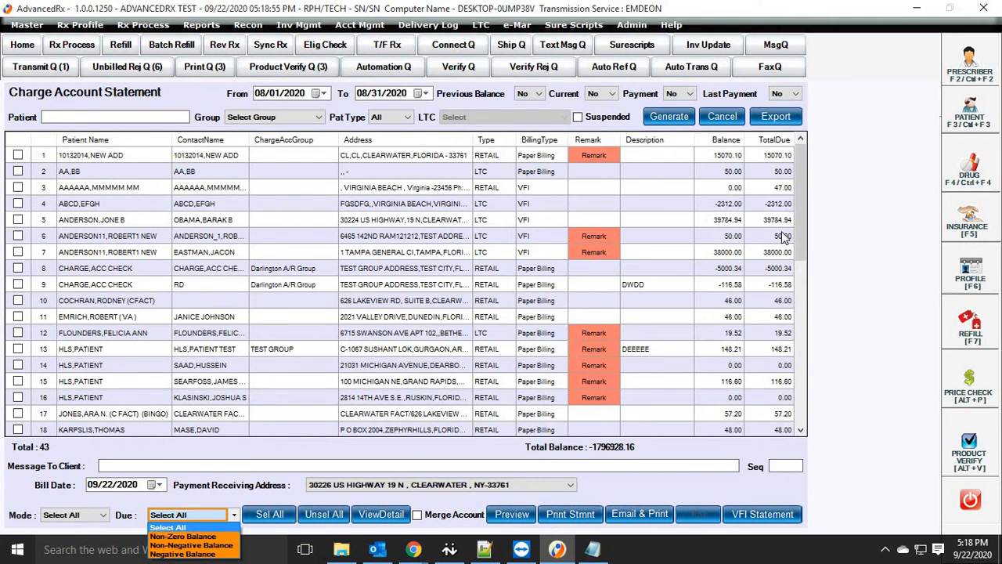
Step: Open the Charge Account Payment screen and generate the full list of accounts without the invoice search
left_click(368, 25)
left_click(368, 25)
left_click(427, 61)
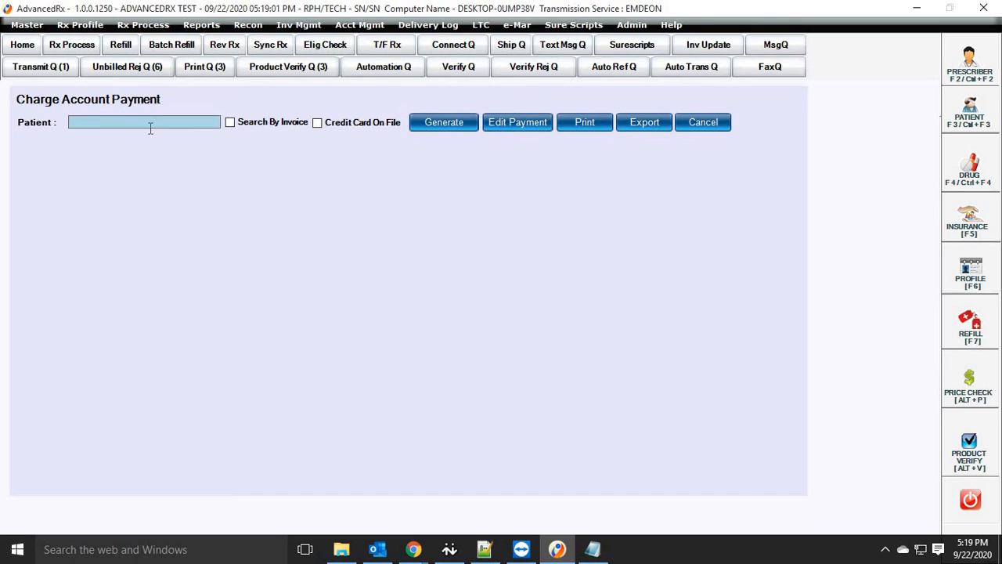
left_click(231, 123)
left_click(230, 123)
left_click(445, 123)
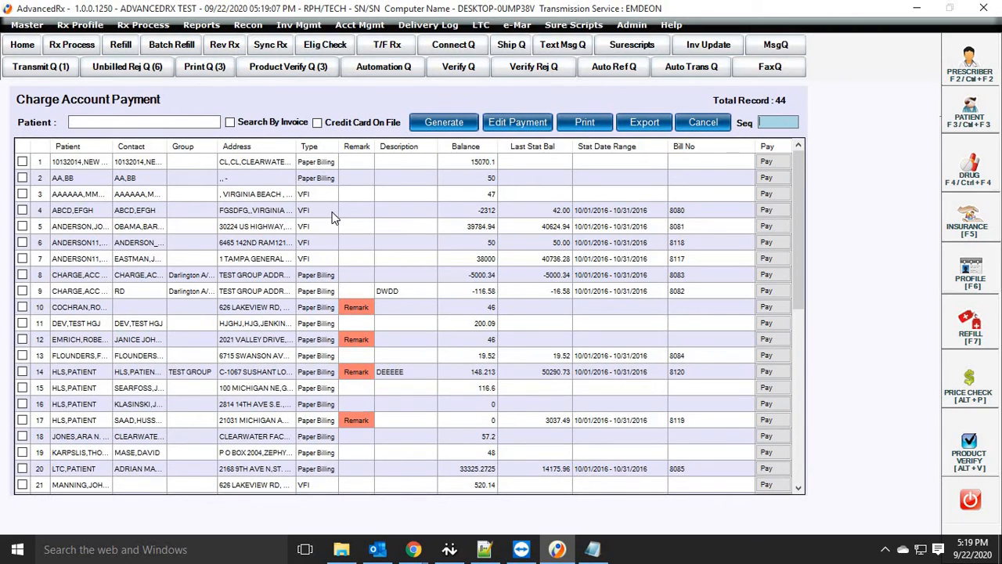
Step: Look through the payment account list, display the past payments of the first account, and return to the list
scroll(197, 302, "down", 6)
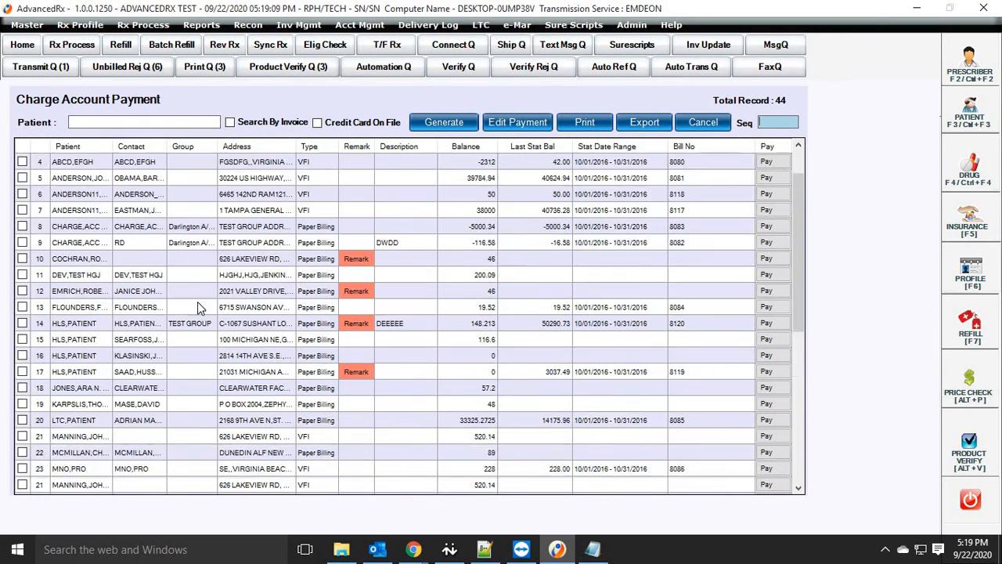
scroll(194, 317, "up", 5)
scroll(194, 317, "up", 1)
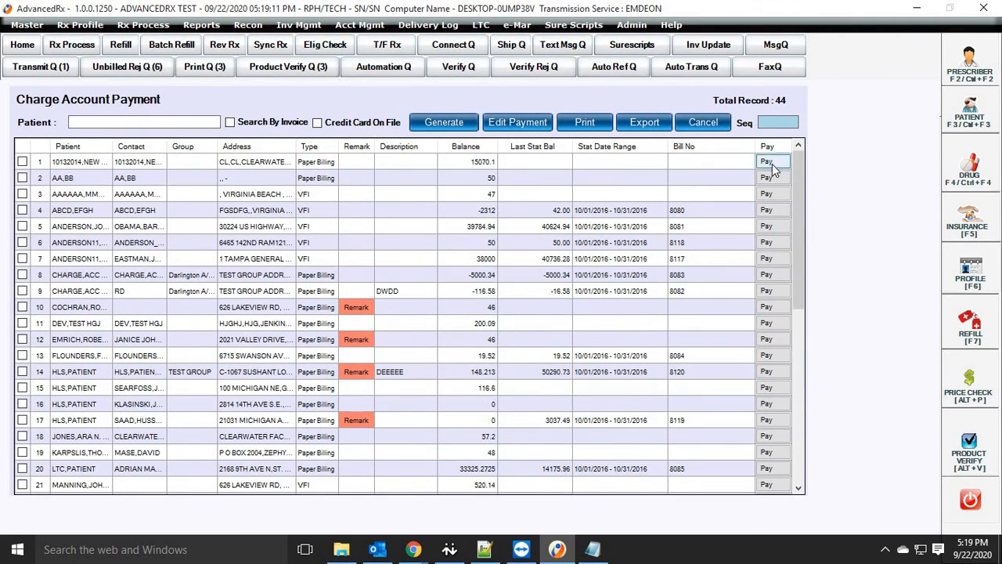
left_click(22, 161)
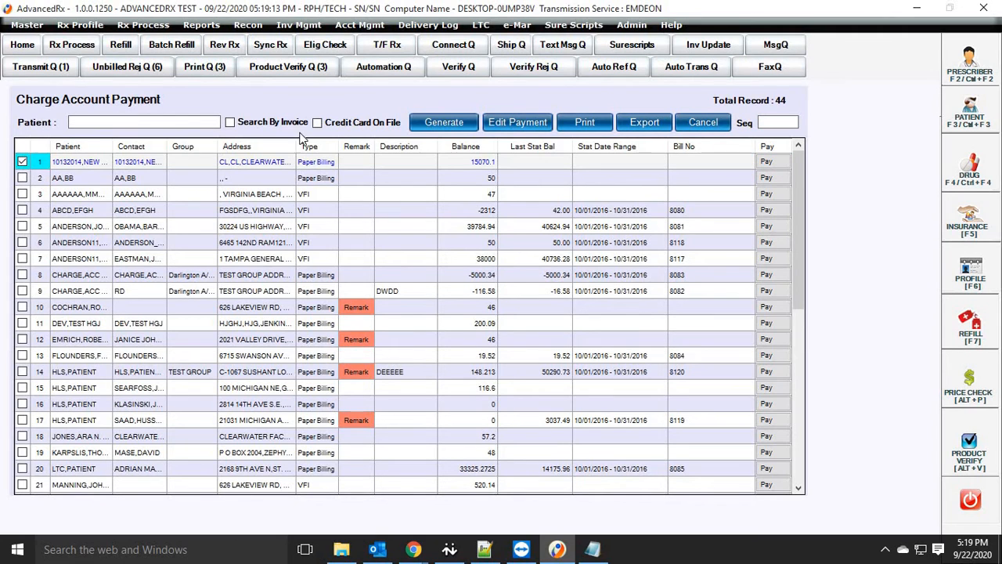
left_click(509, 128)
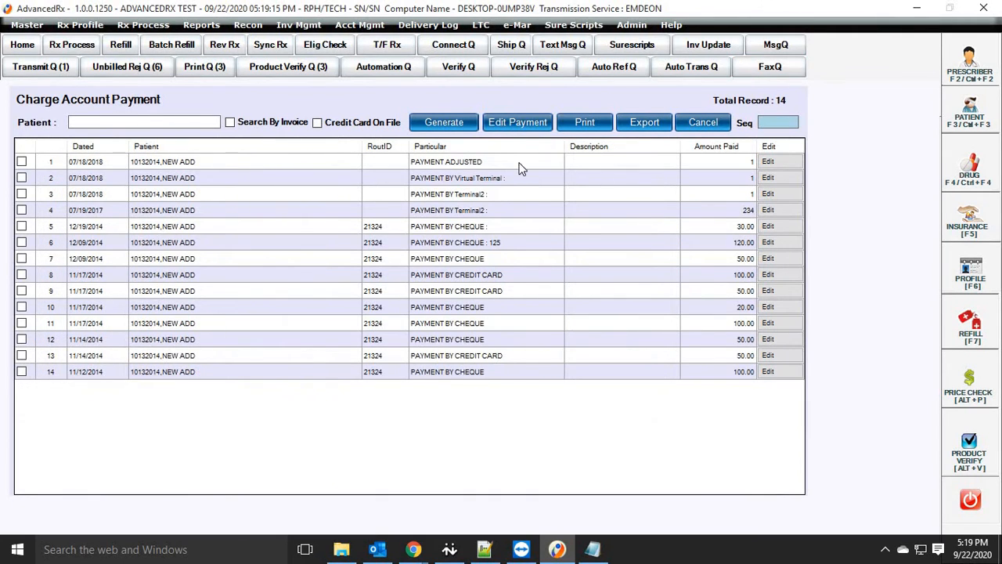
key("Escape")
Step: Open the payment form for the first account, review its payment mode and cheque number fields, and cancel without recording a payment
left_click(23, 162)
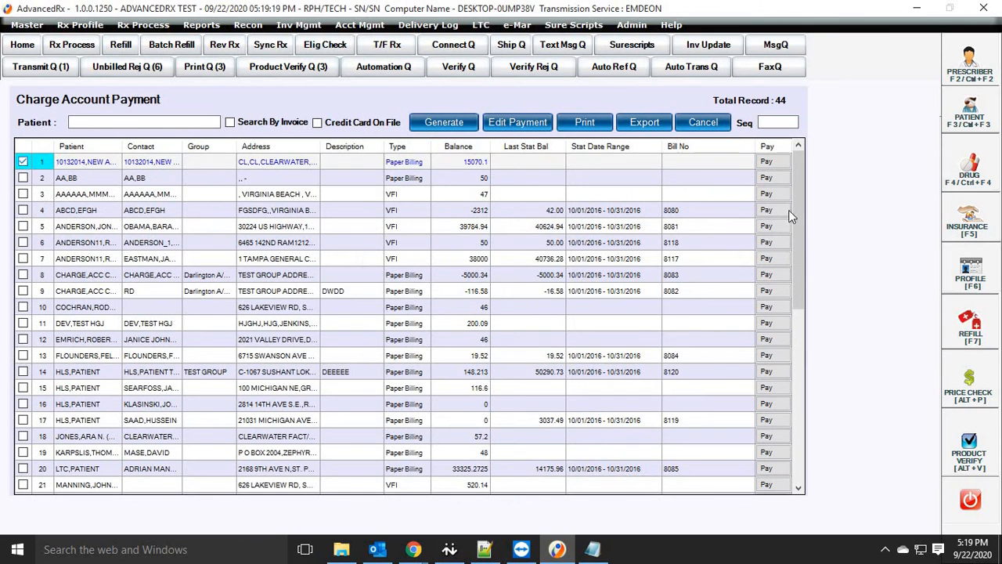
left_click(767, 162)
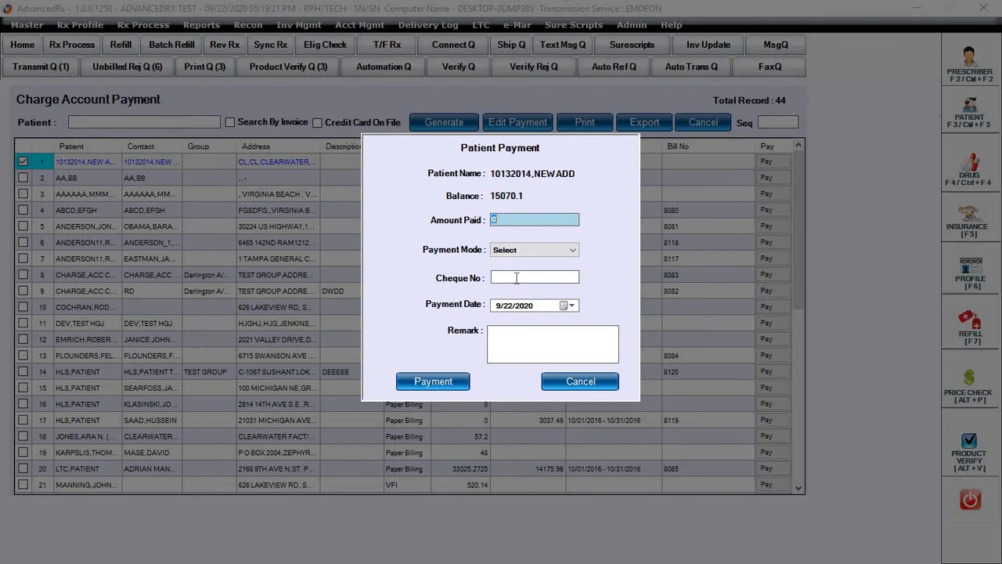
left_click(574, 252)
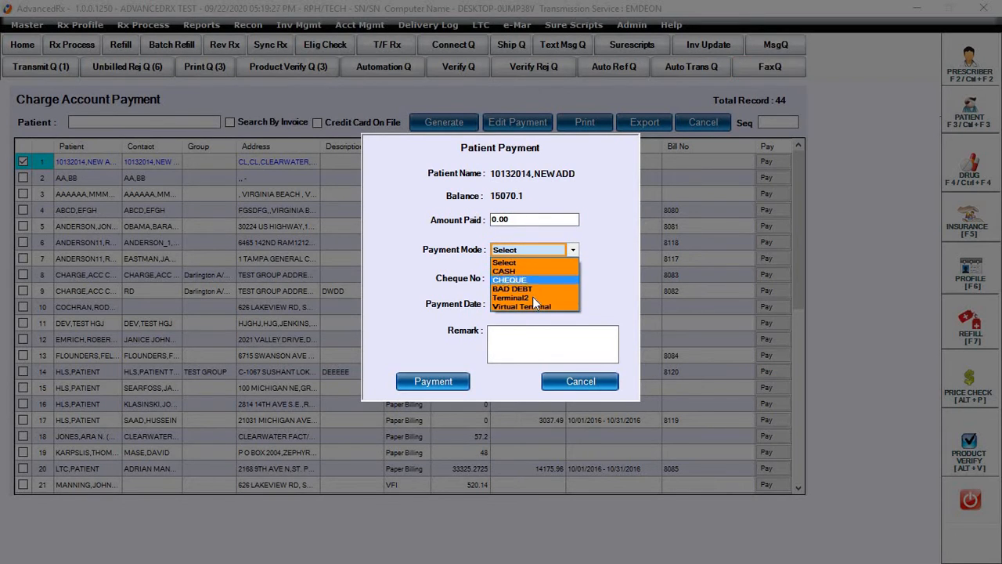
left_click(573, 274)
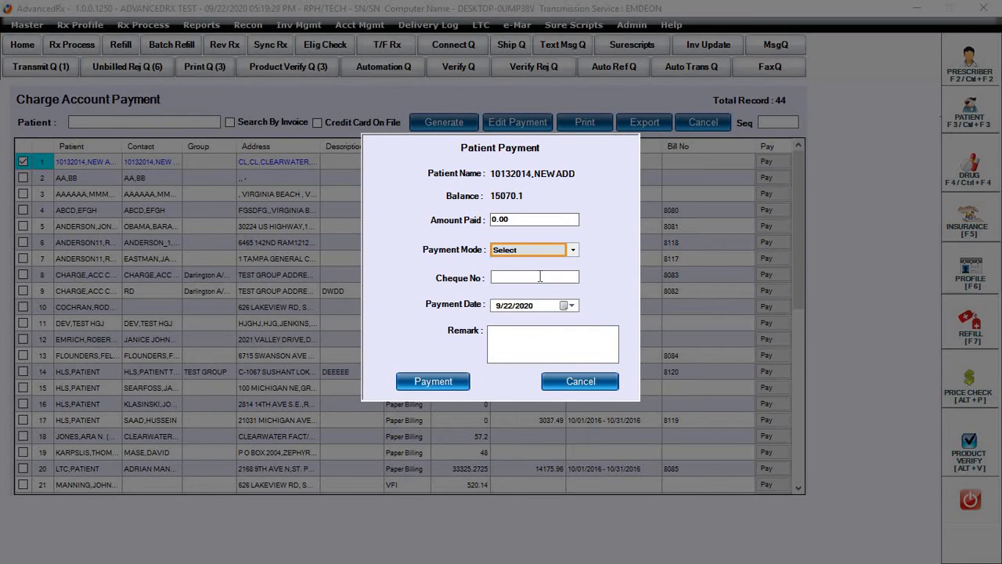
left_click(540, 277)
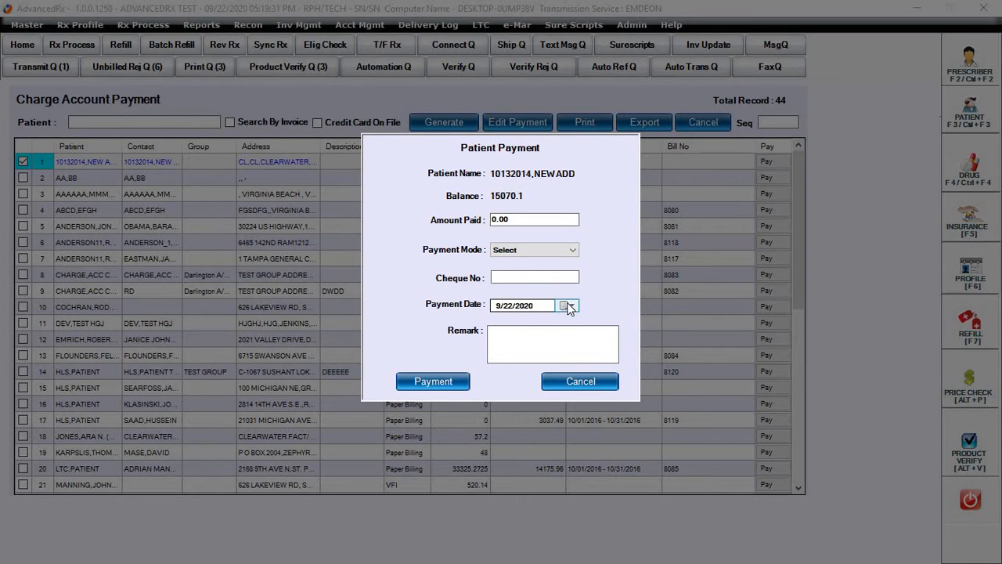
left_click(609, 382)
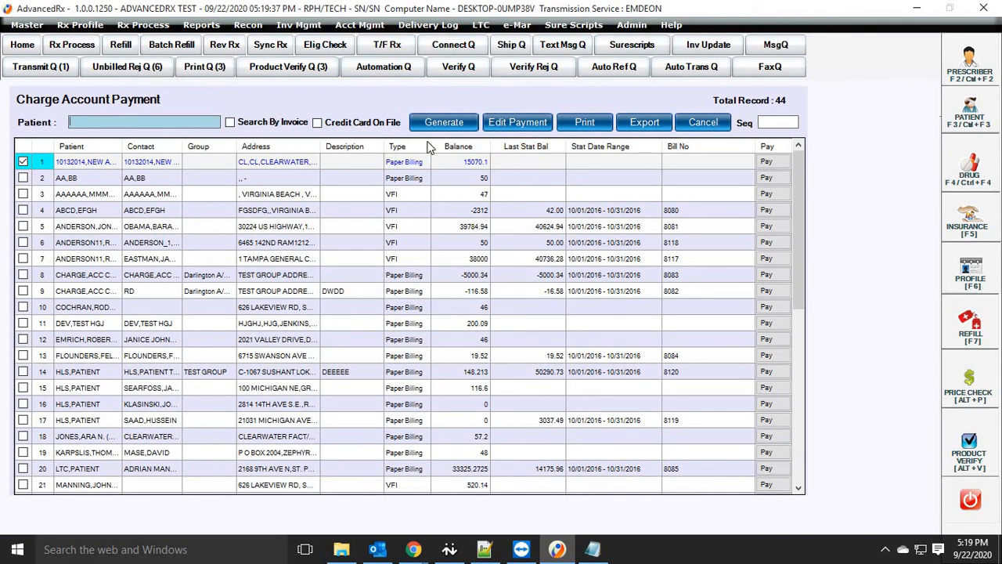
Step: List the first account's past payments, open the adjusted payment at the head of the list for editing, and cancel without changes
left_click(515, 123)
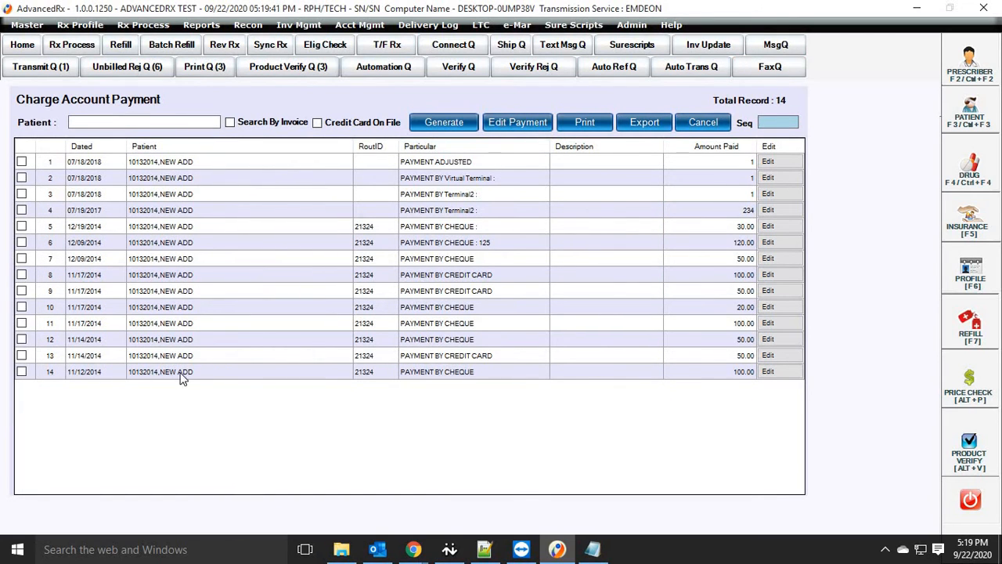
left_click(789, 162)
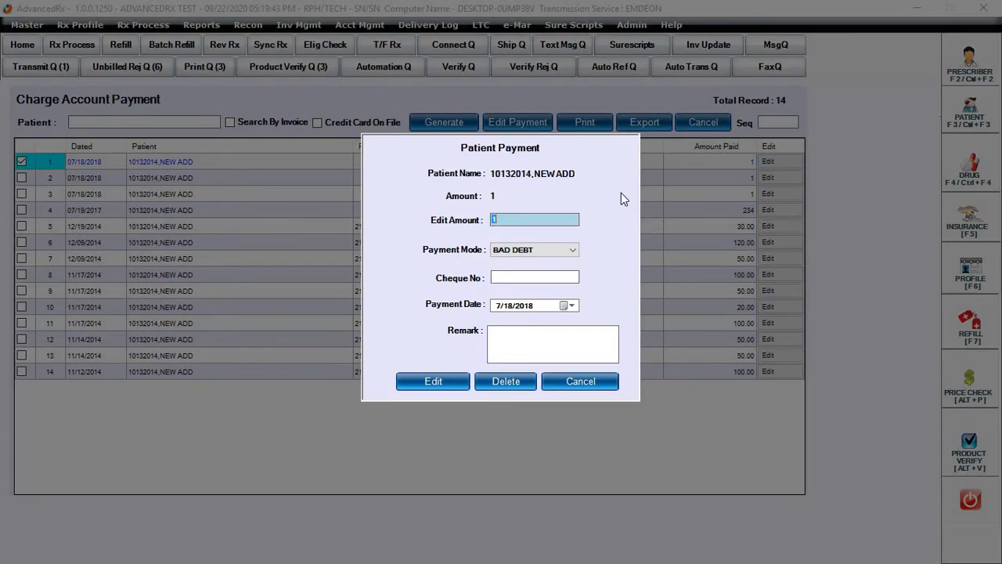
left_click(593, 383)
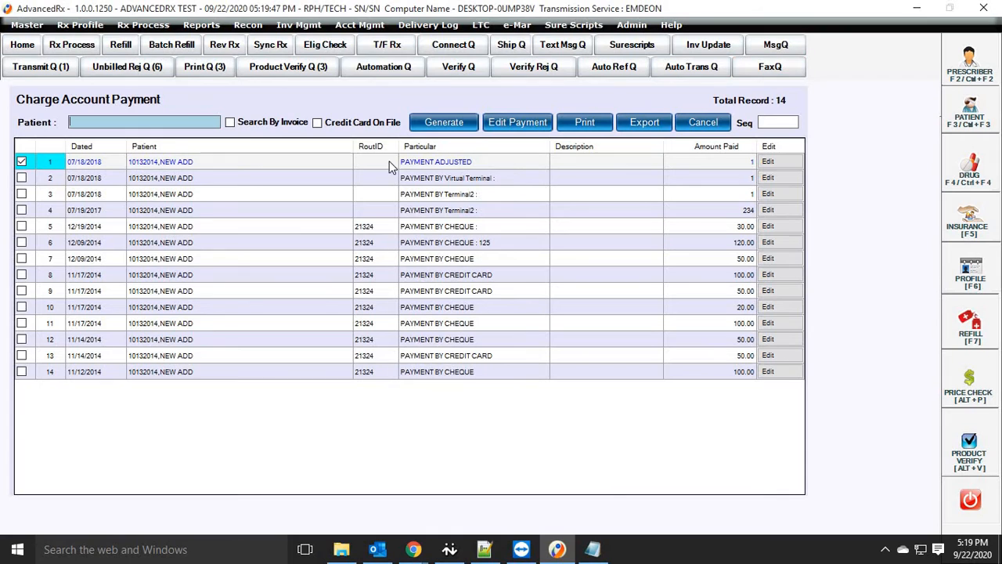
Step: Open the Charge Account Adjustment screen and load the test patient into a new adjustment by entering the patient's name
left_click(361, 24)
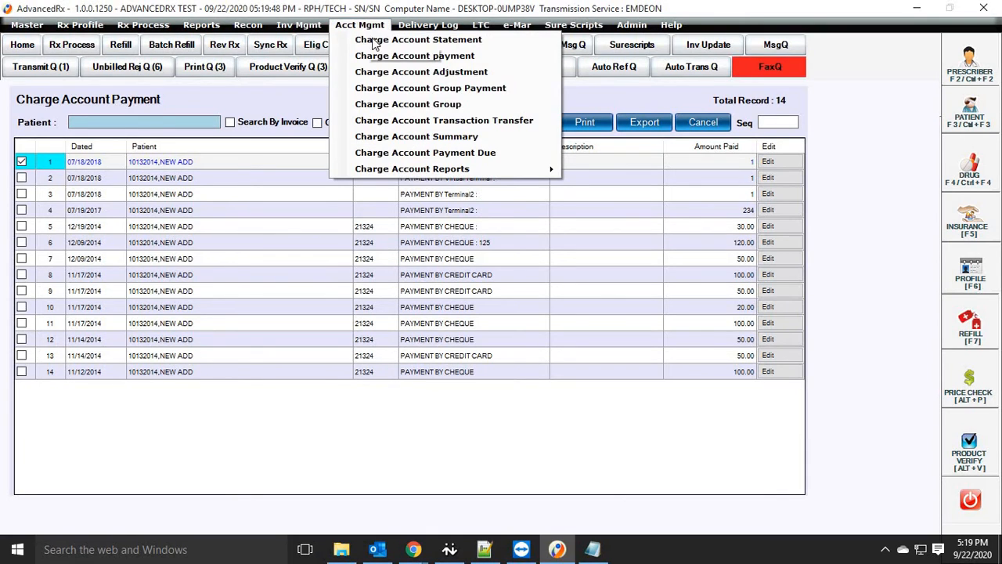
left_click(413, 75)
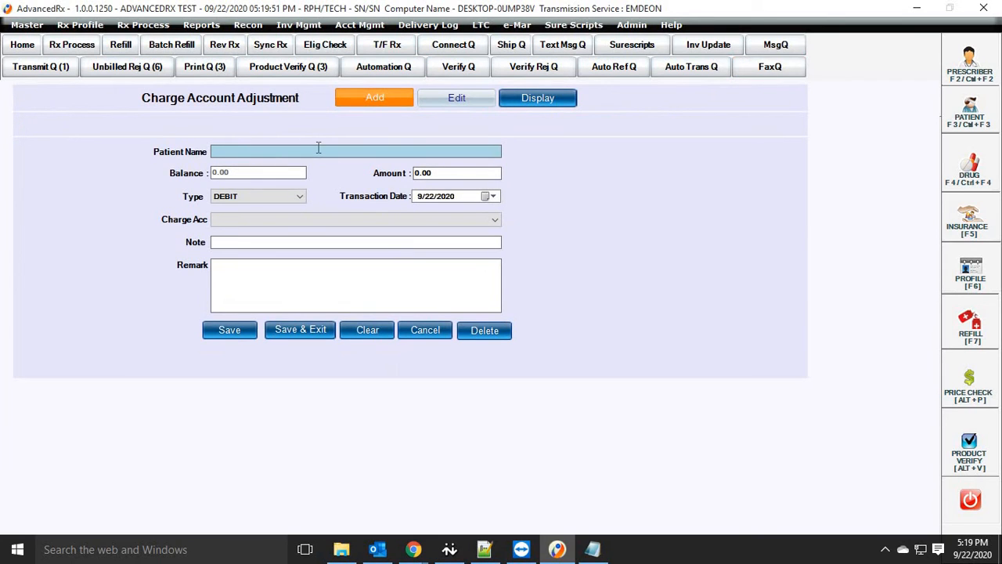
type("HLS")
key("Return")
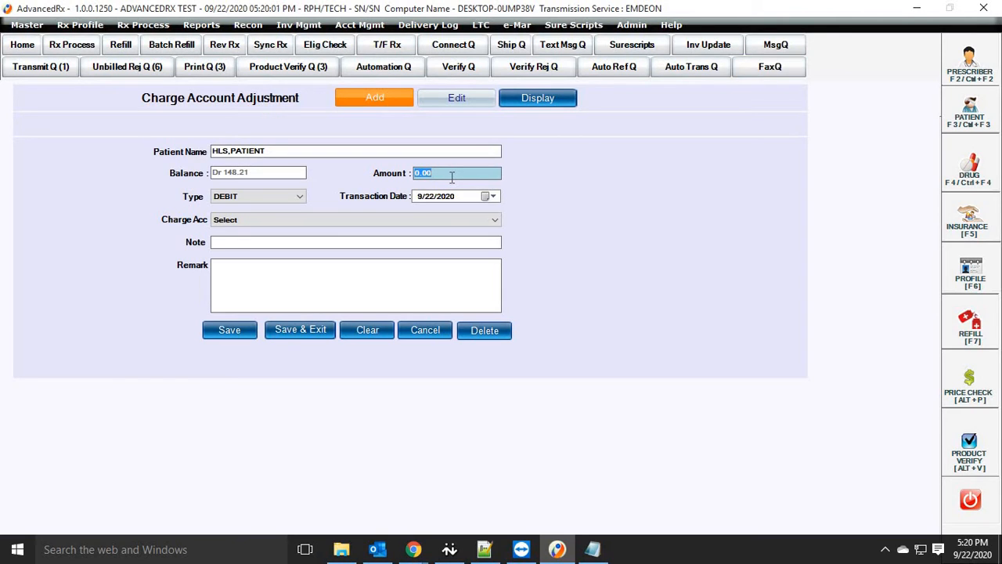
Step: Review the adjustment form's debit and credit types, the charge account choices, and the note and remark fields
left_click(267, 202)
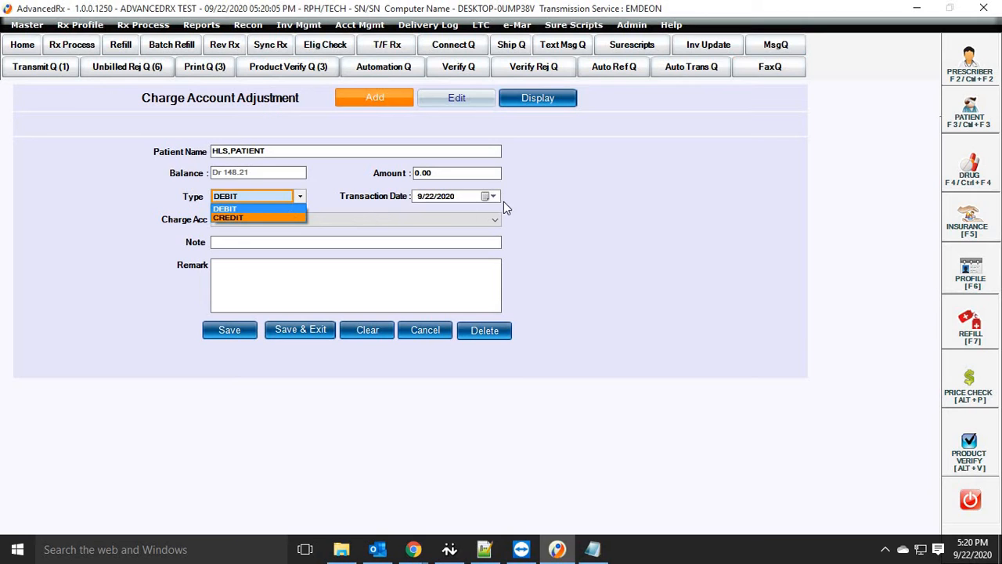
left_click(378, 221)
left_click(377, 221)
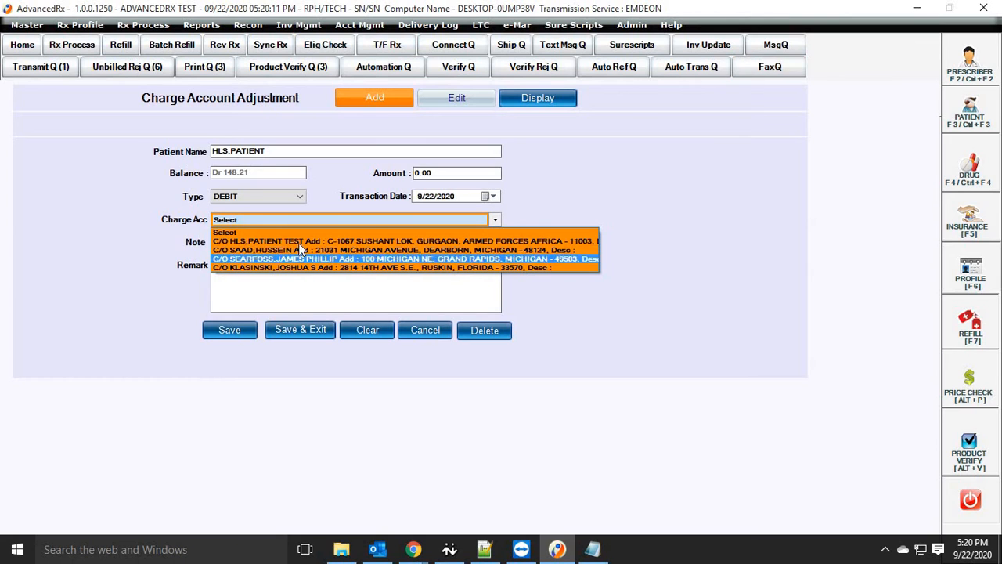
left_click(669, 247)
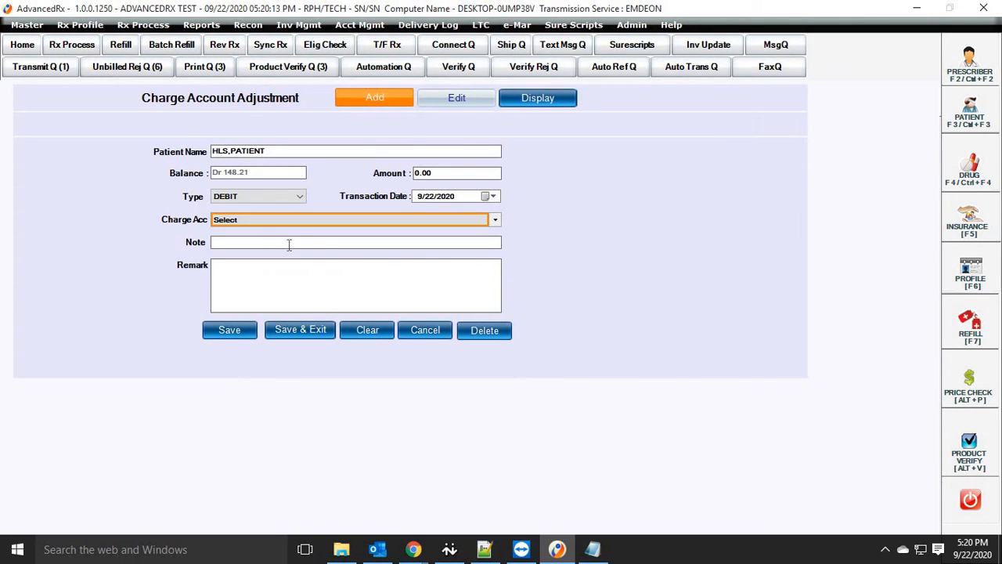
left_click(298, 242)
left_click(260, 286)
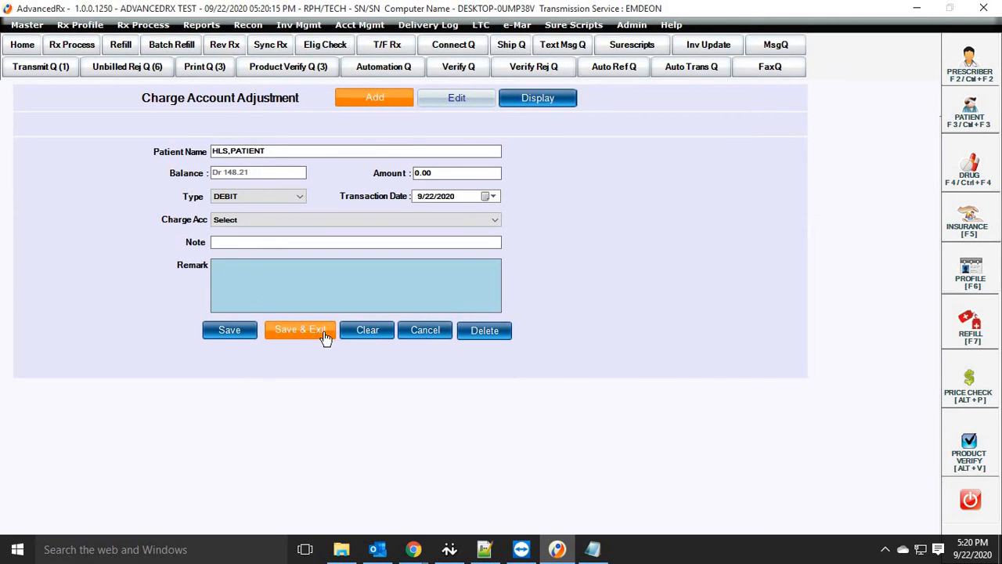
Step: Open the Charge Account Group Payment screen and generate the account list for Darlington A/R Group
left_click(367, 27)
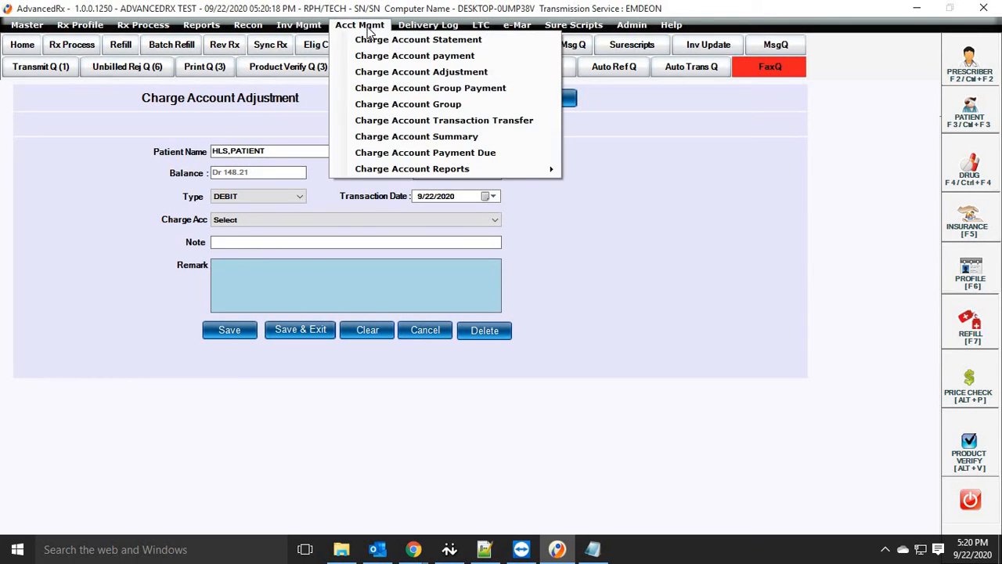
left_click(398, 89)
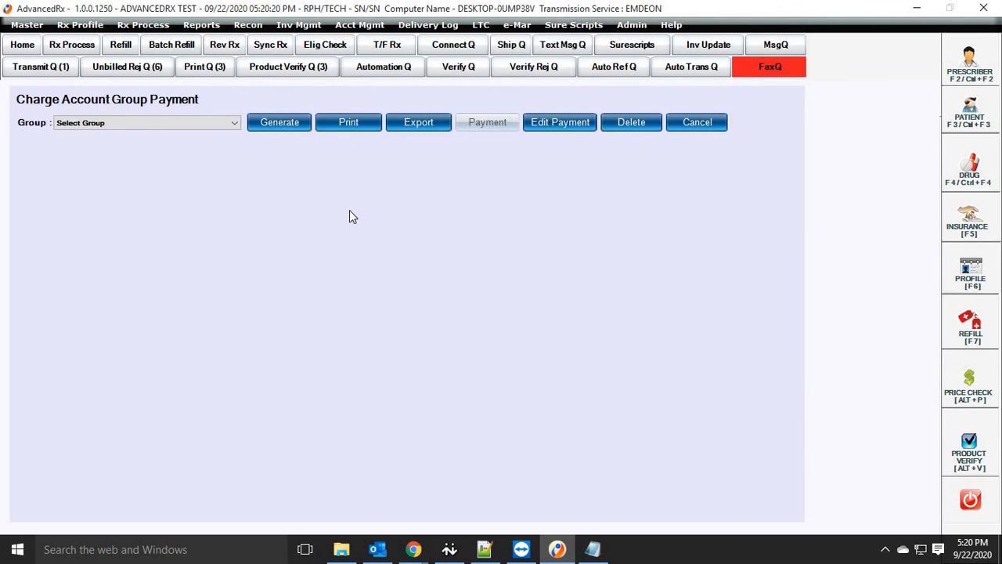
left_click(231, 123)
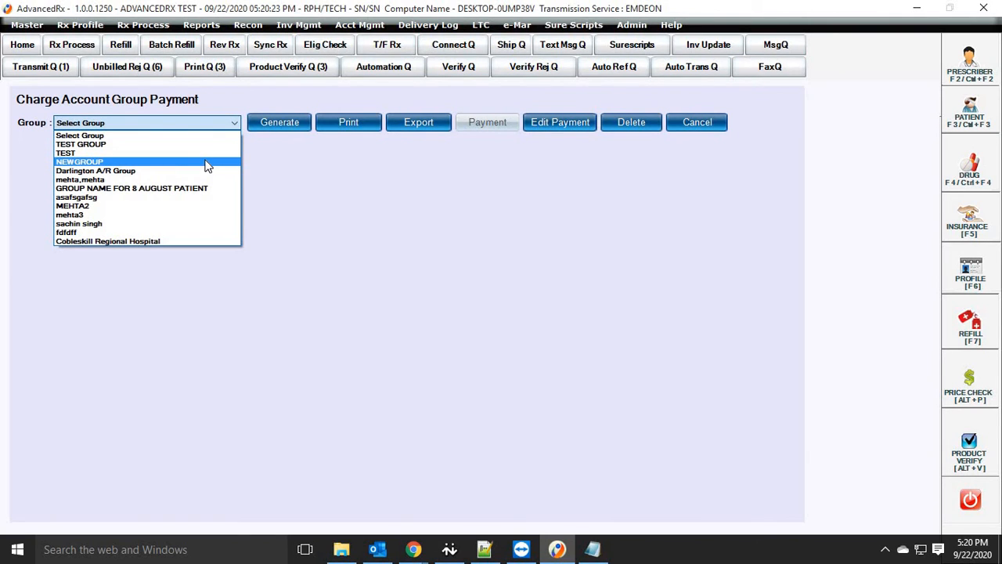
left_click(282, 129)
left_click(284, 126)
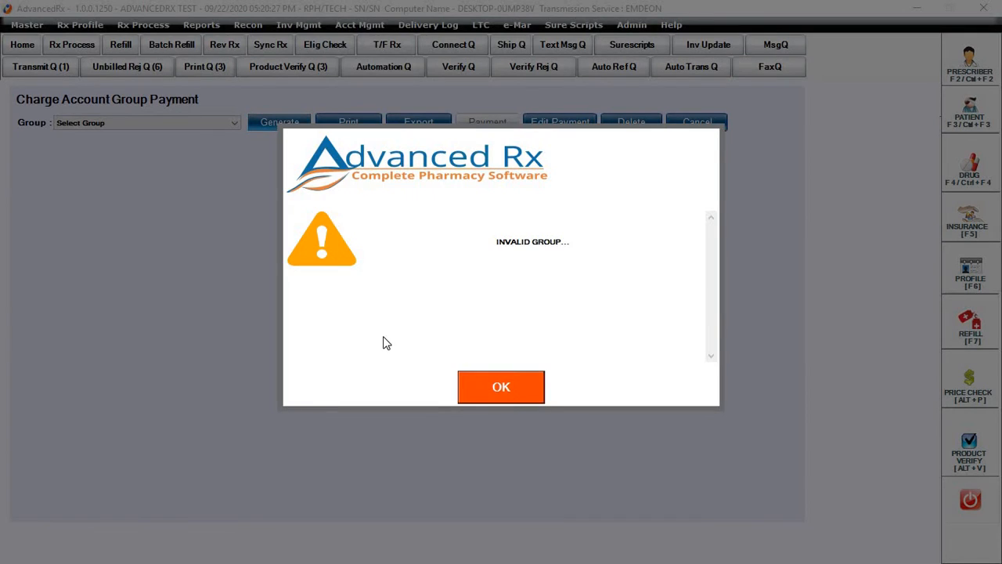
key("Return")
left_click(225, 123)
left_click(270, 125)
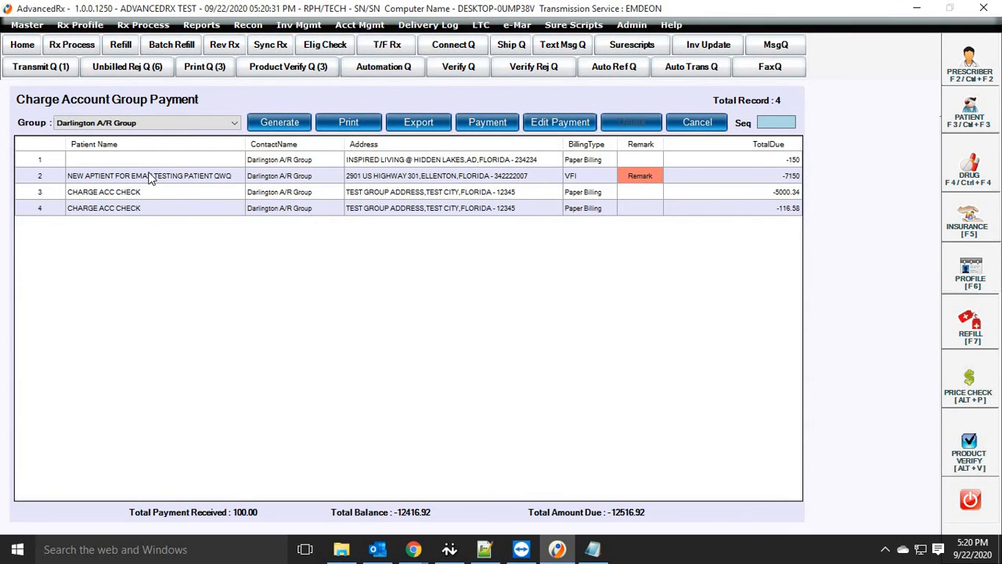
Step: Open the payment form for Darlington A/R Group, cancel it without recording a payment, and list the group's past payments for editing
left_click(150, 179)
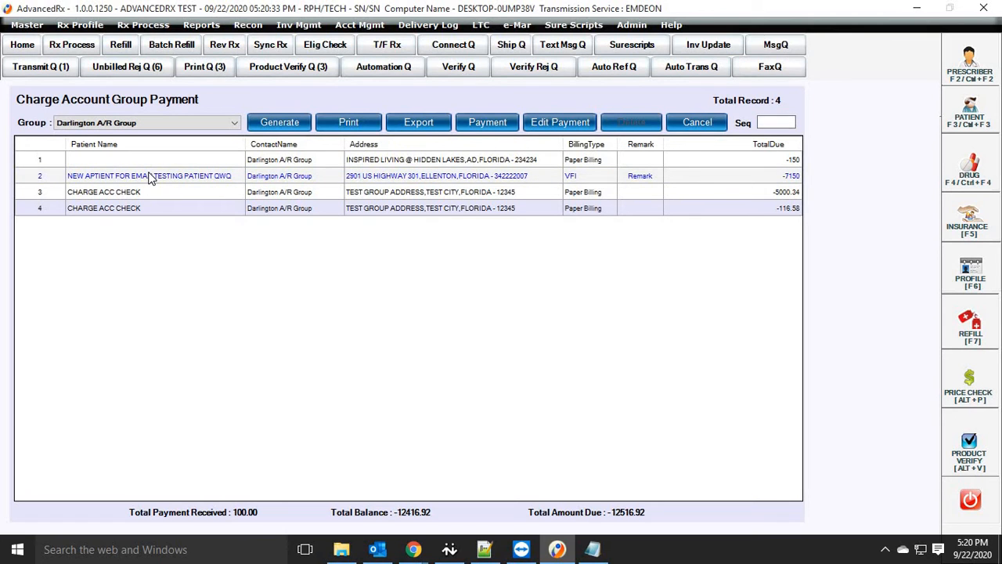
left_click(474, 124)
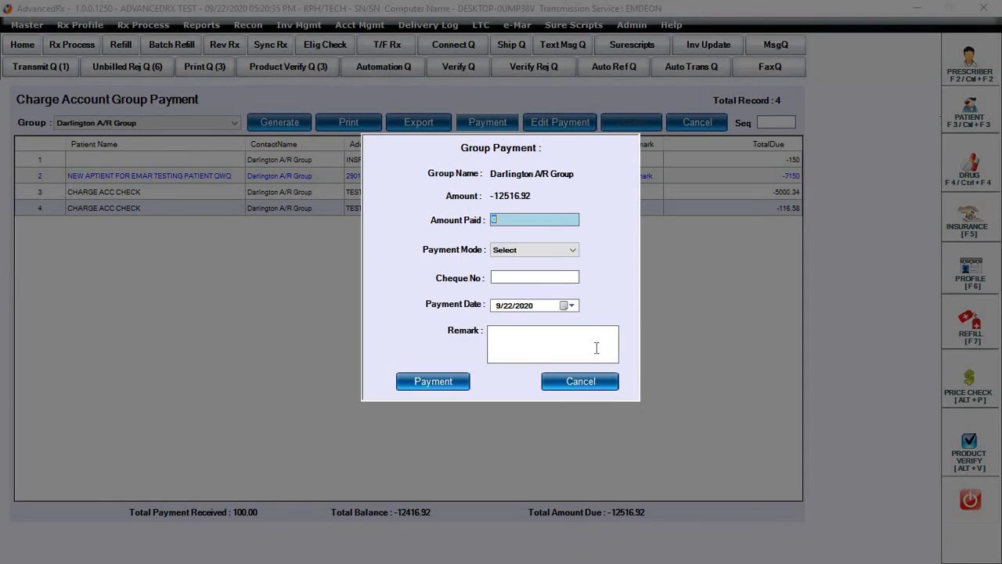
left_click(603, 388)
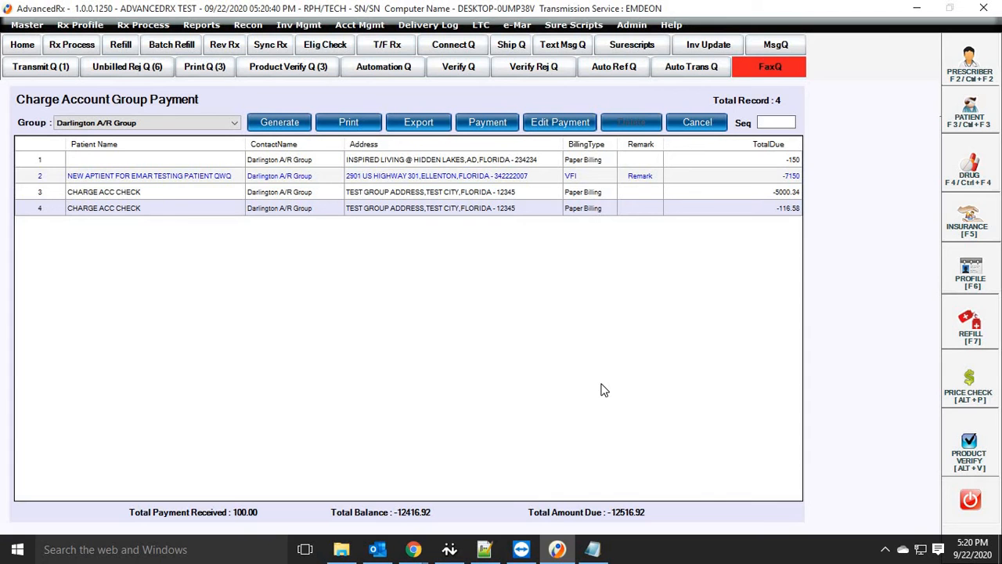
left_click(531, 120)
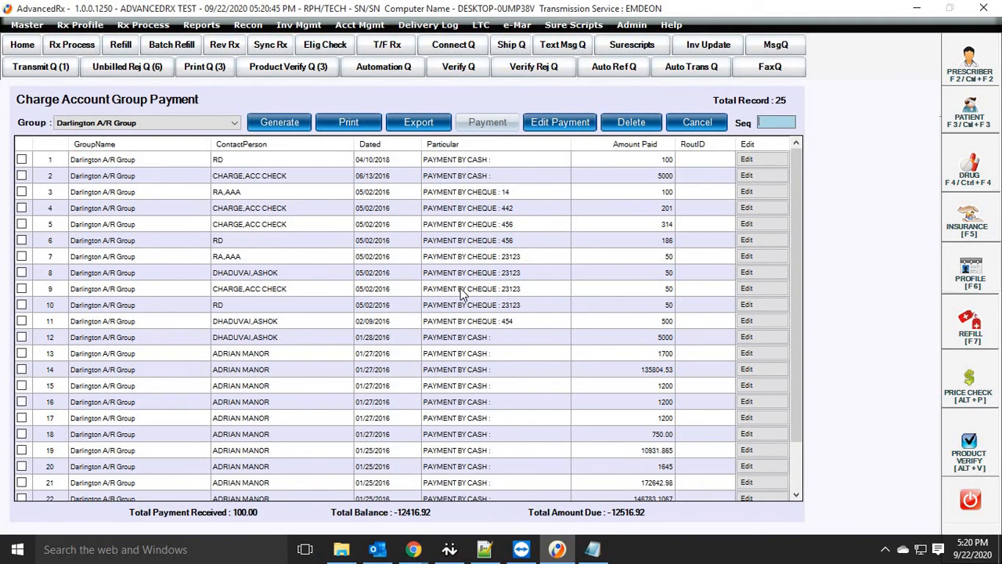
Step: Open the Charge Account Group form, look over its fields for adding a group, and close it without saving
left_click(362, 26)
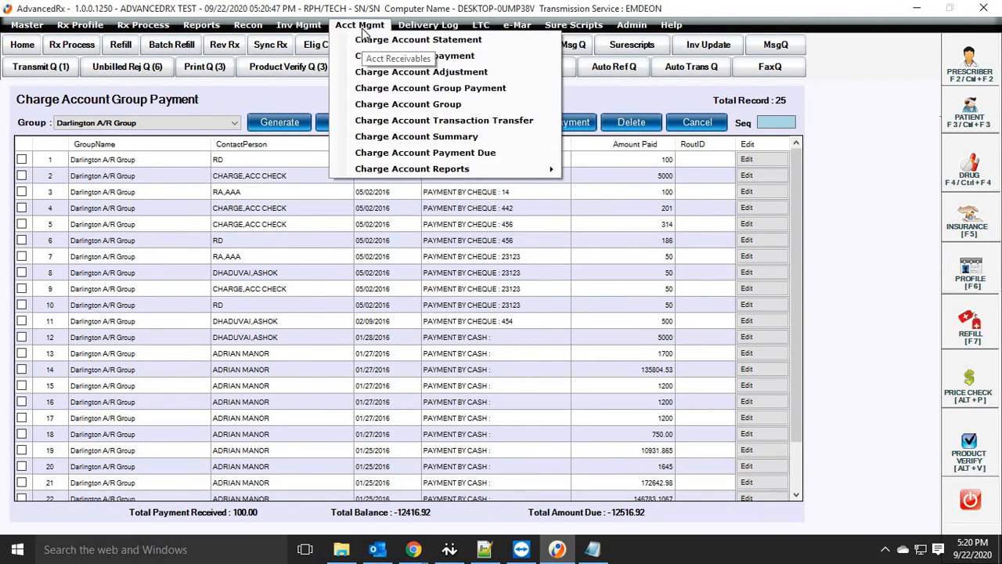
left_click(400, 109)
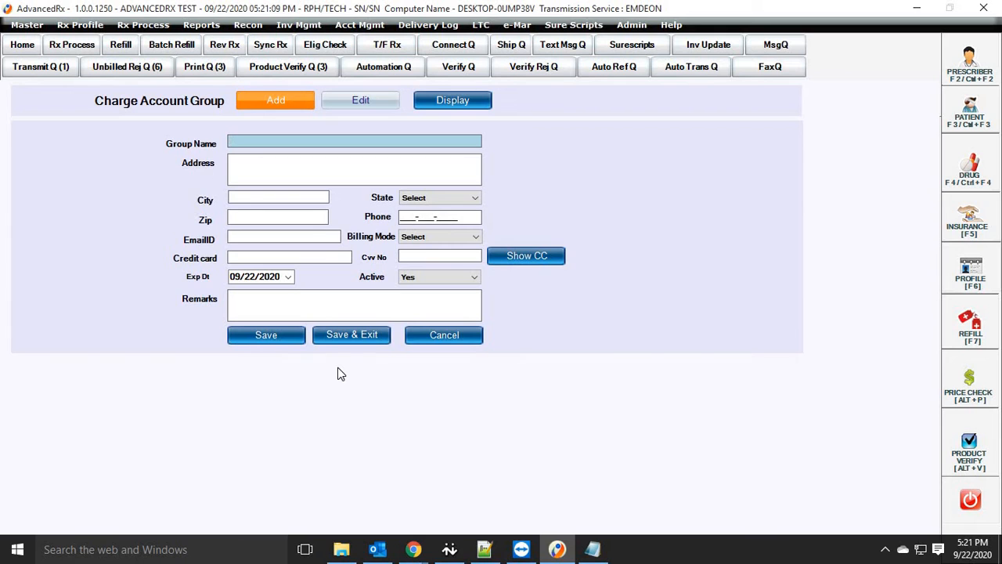
key("Escape")
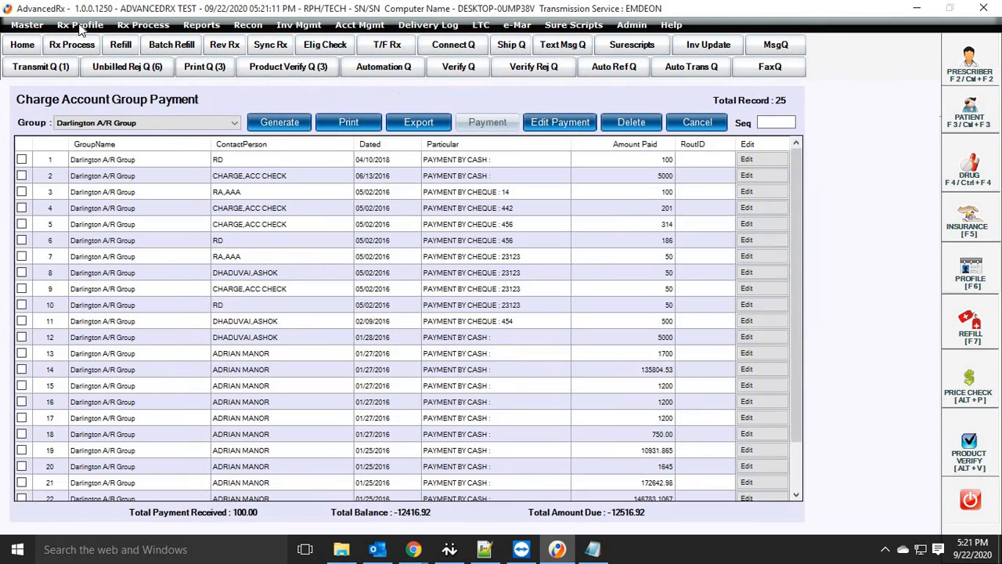
Step: Load the test patient into a new prescription, open their charge account billing information, and show the charge group choices
left_click(78, 51)
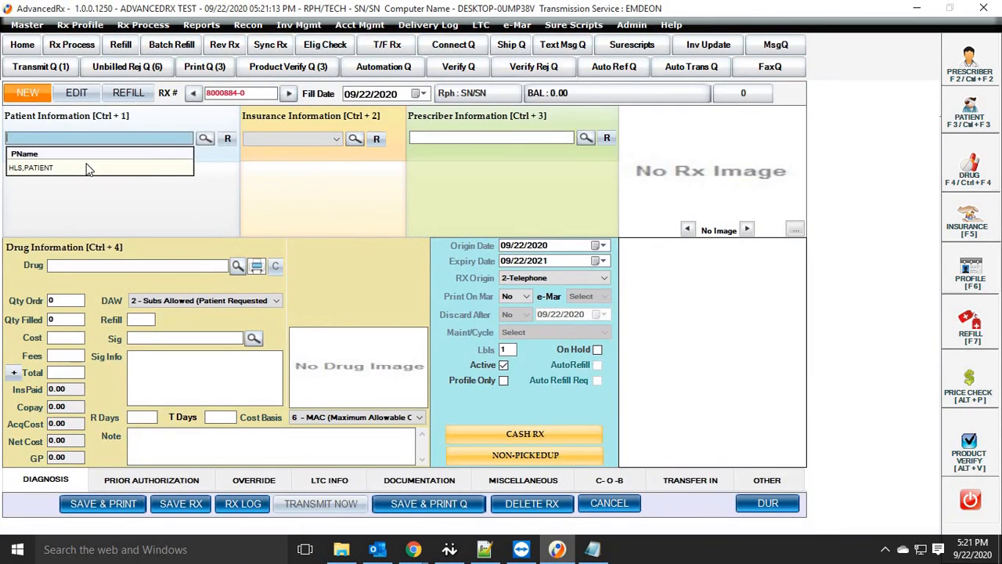
left_click(108, 138)
type("HLS")
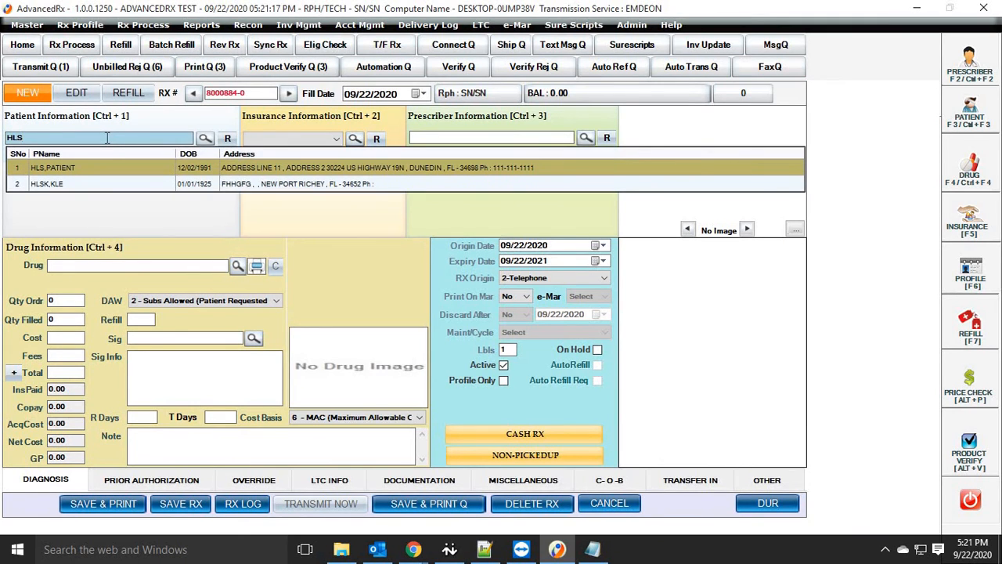
key("Return")
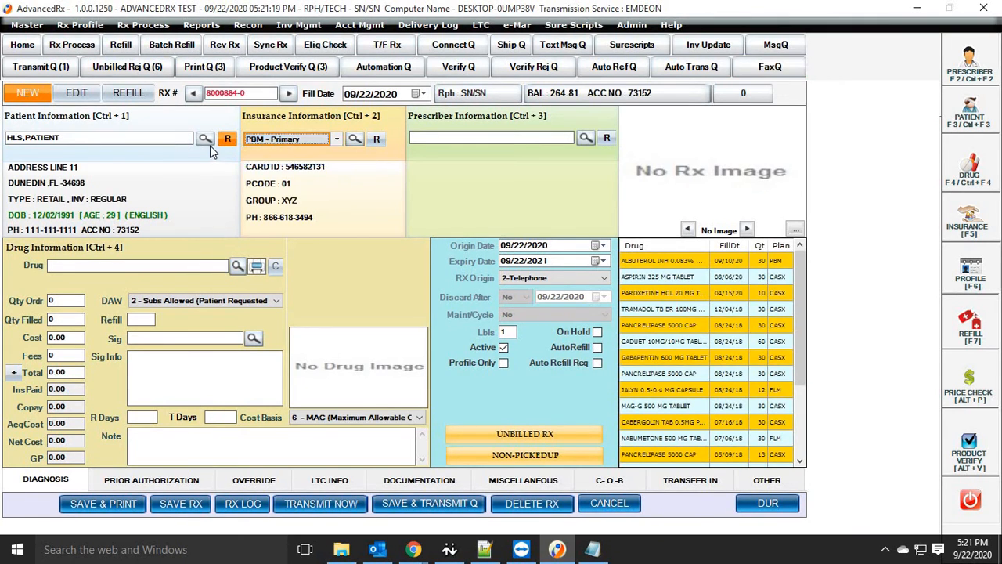
left_click(205, 140)
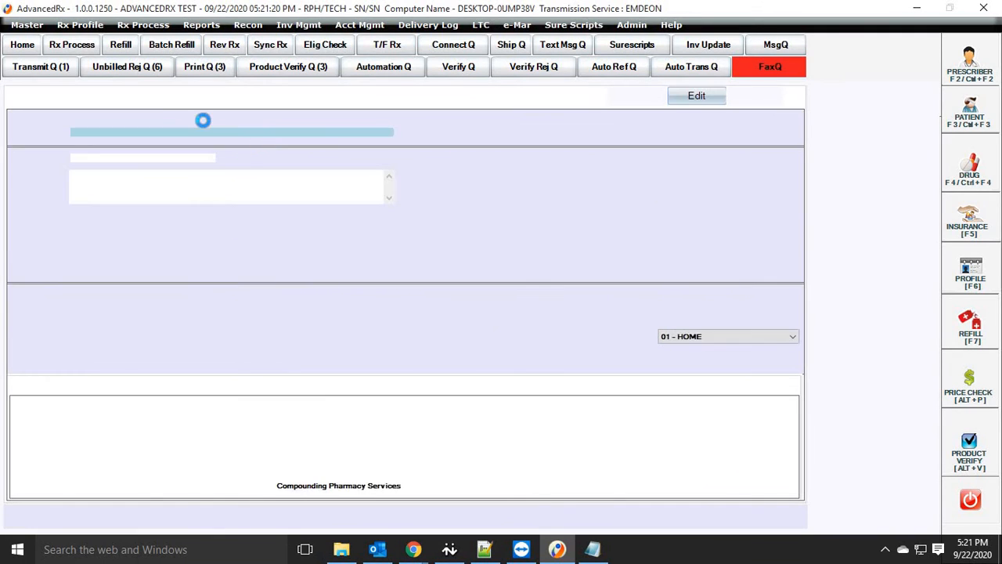
left_click(100, 96)
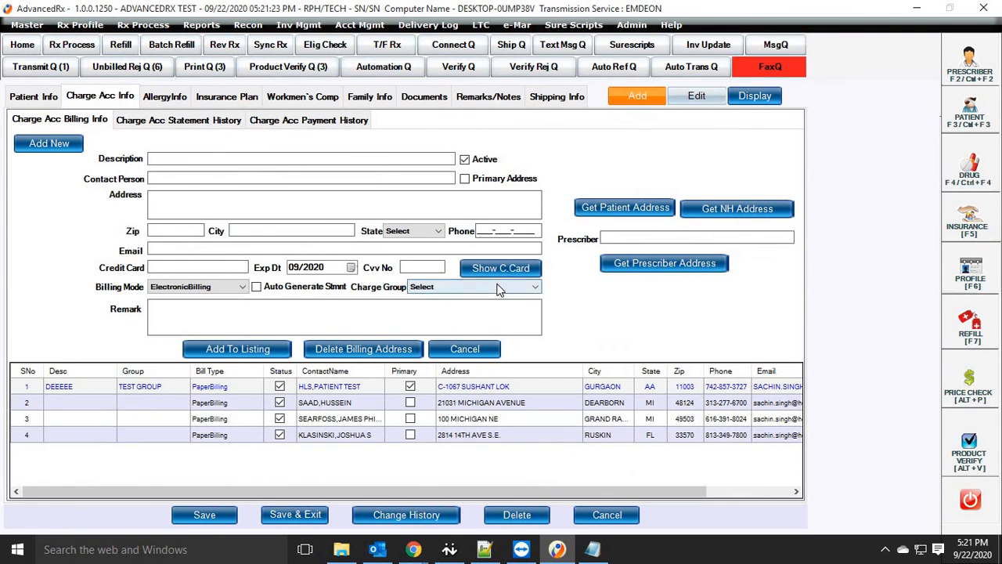
left_click(498, 289)
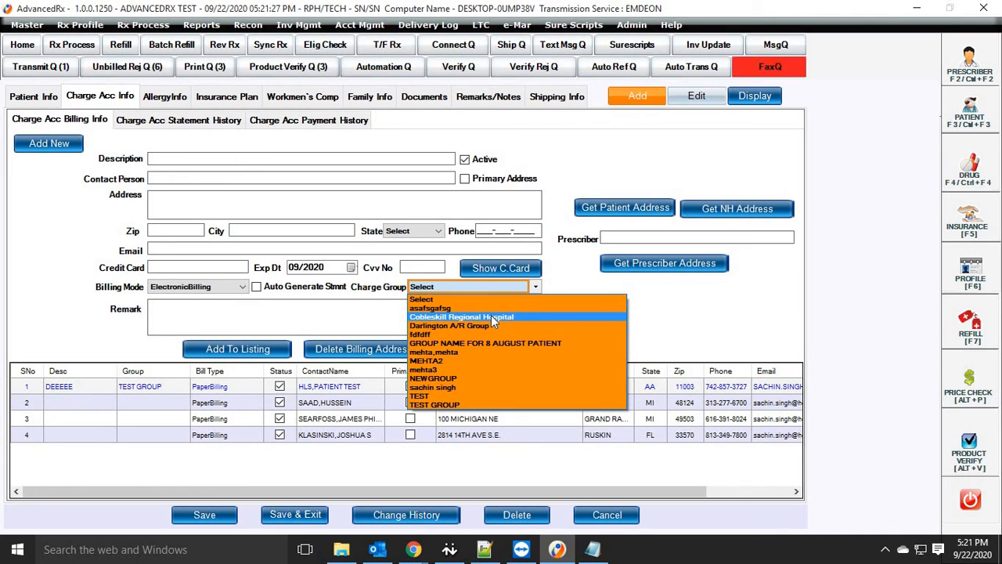
Step: Open the Charge Account Transaction Transfer screen and load the test patient by entering the patient's name
left_click(358, 26)
left_click(359, 26)
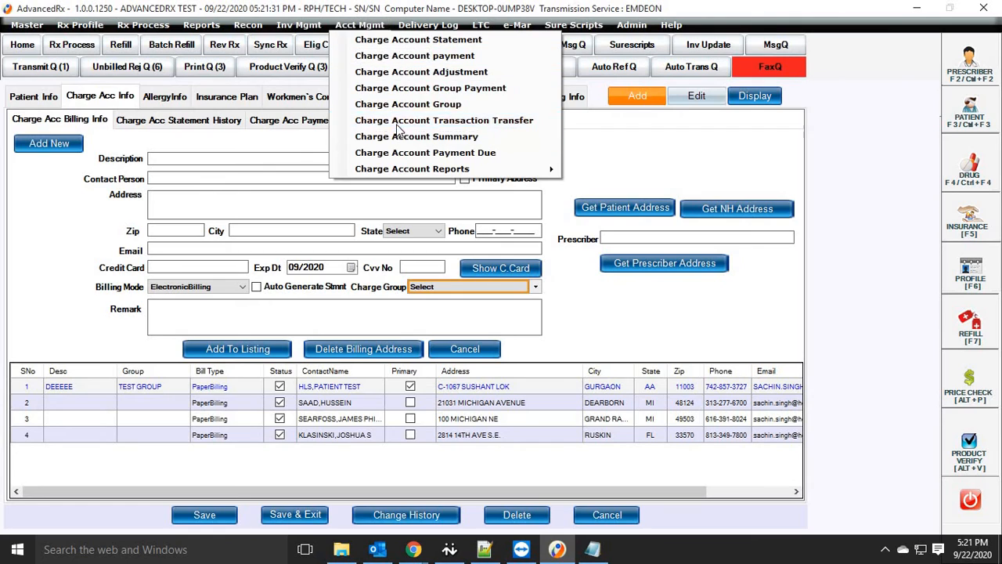
left_click(400, 125)
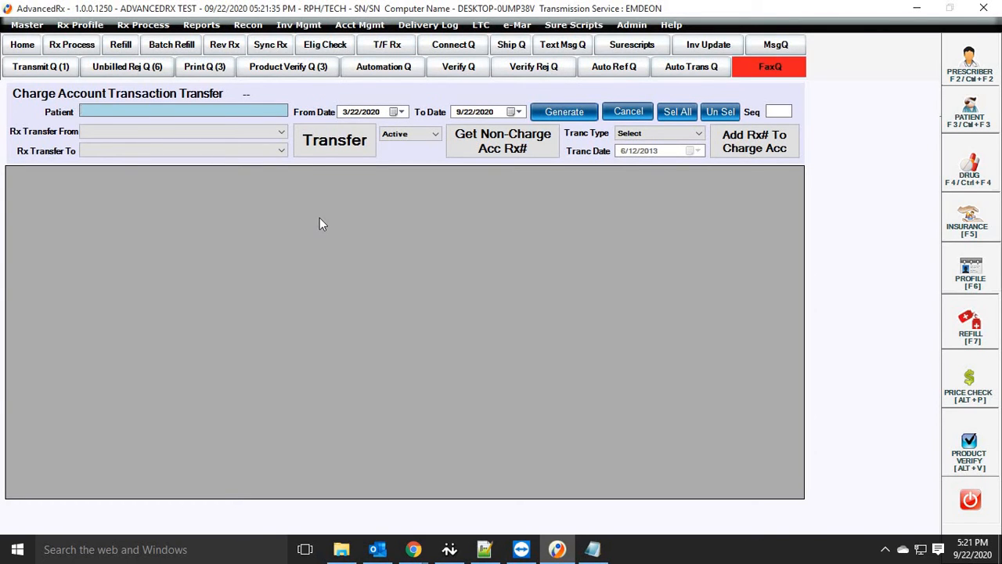
left_click(563, 112)
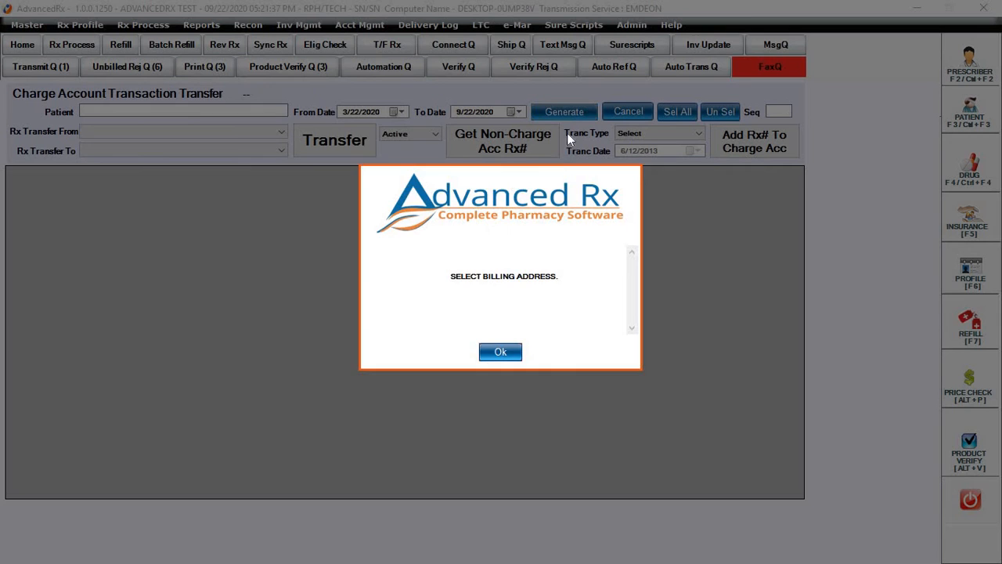
key("Return")
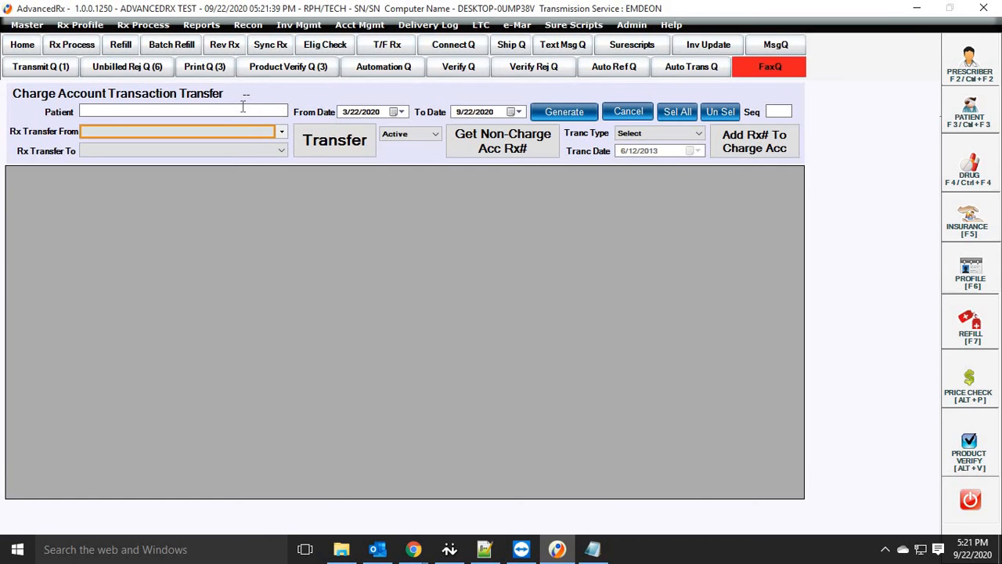
left_click(243, 110)
type("hl")
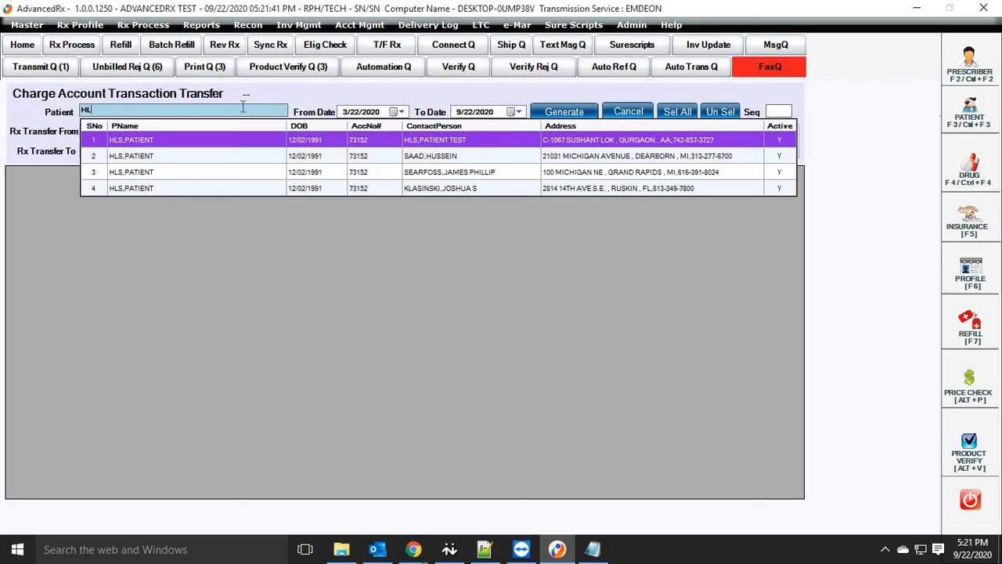
key("Return")
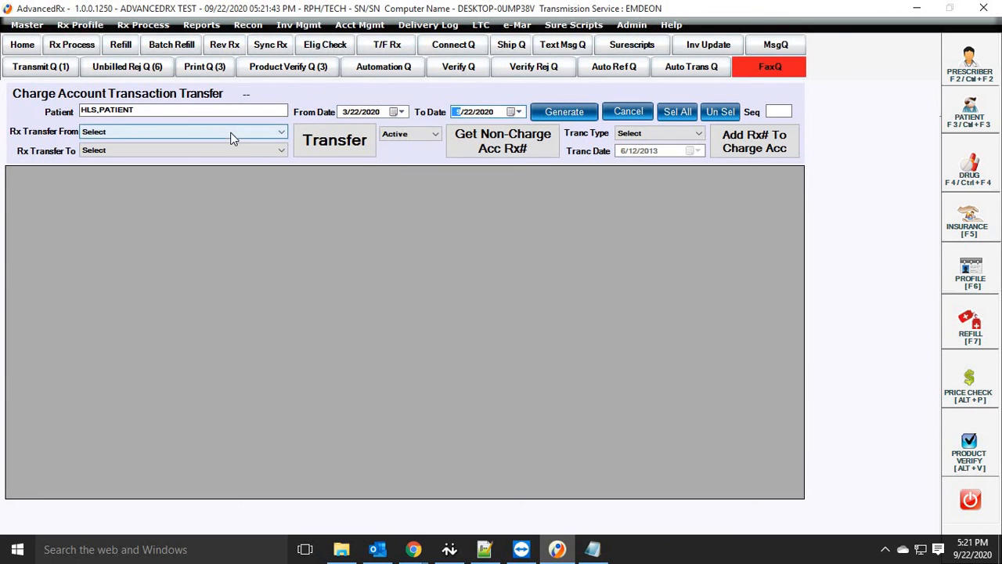
Step: Set the transfer source to the patient's first charge account and the destination to the second, and try the transfer
left_click(230, 133)
left_click(189, 149)
left_click(204, 151)
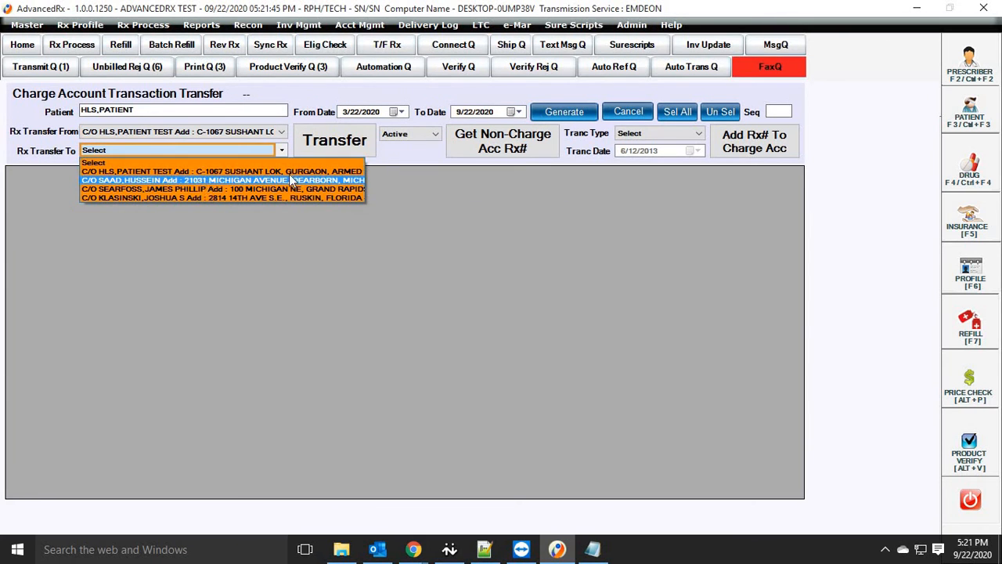
left_click(181, 197)
left_click(336, 151)
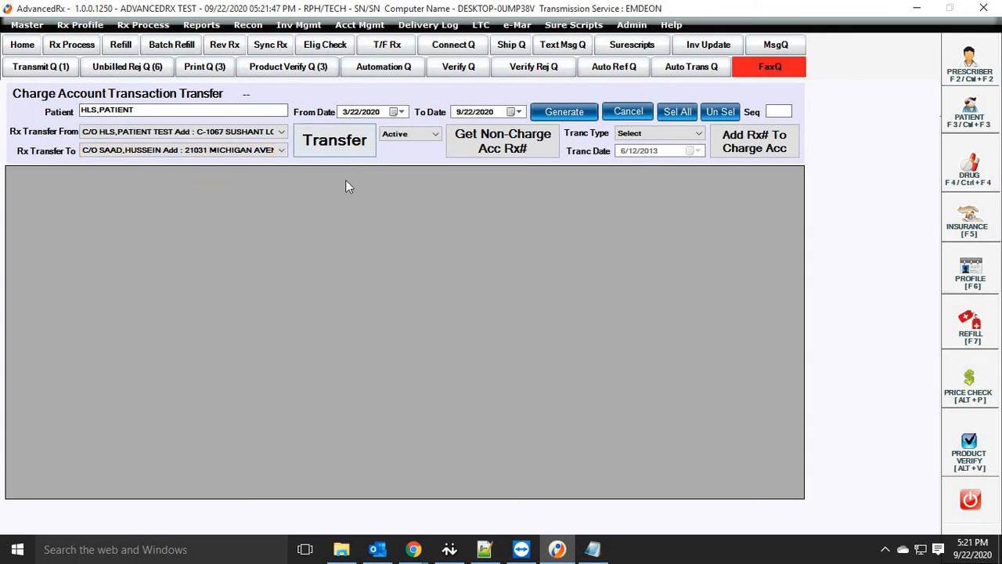
left_click(494, 350)
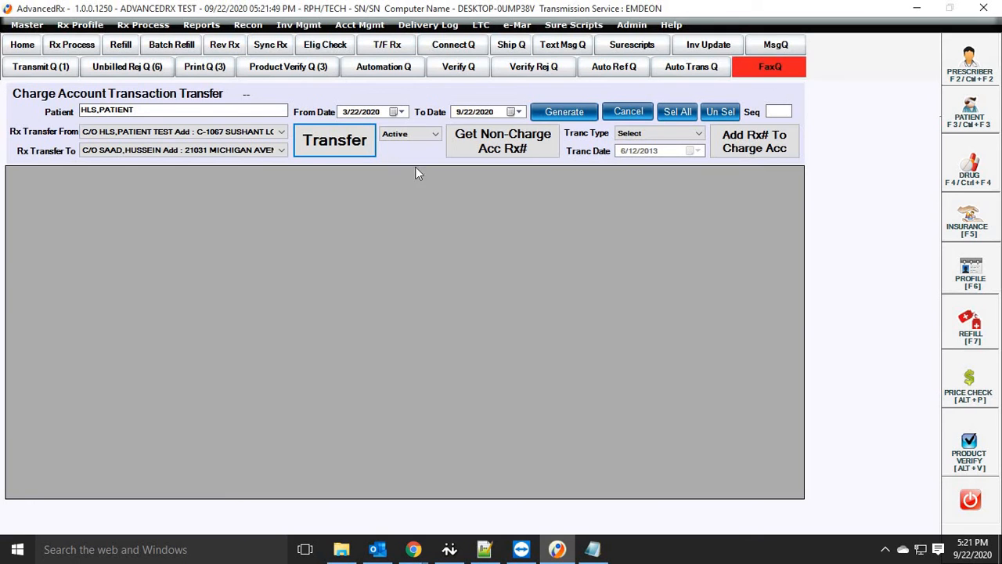
Step: Generate the source account's transactions, select the 8/6/2020 ASPIRIN 325 MG TABLET prescription, and transfer it to the destination account
left_click(546, 116)
left_click(26, 189)
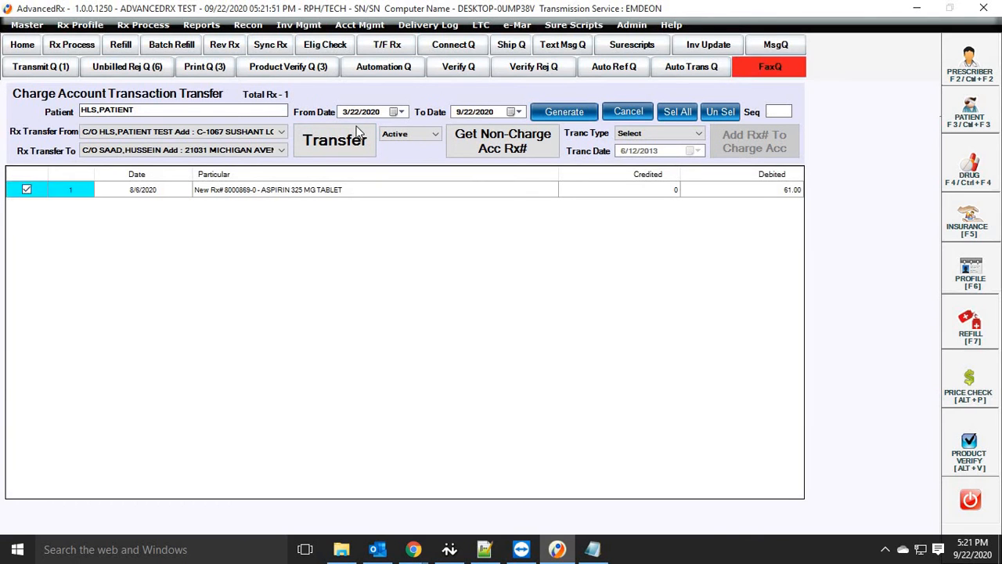
left_click(332, 139)
left_click(506, 351)
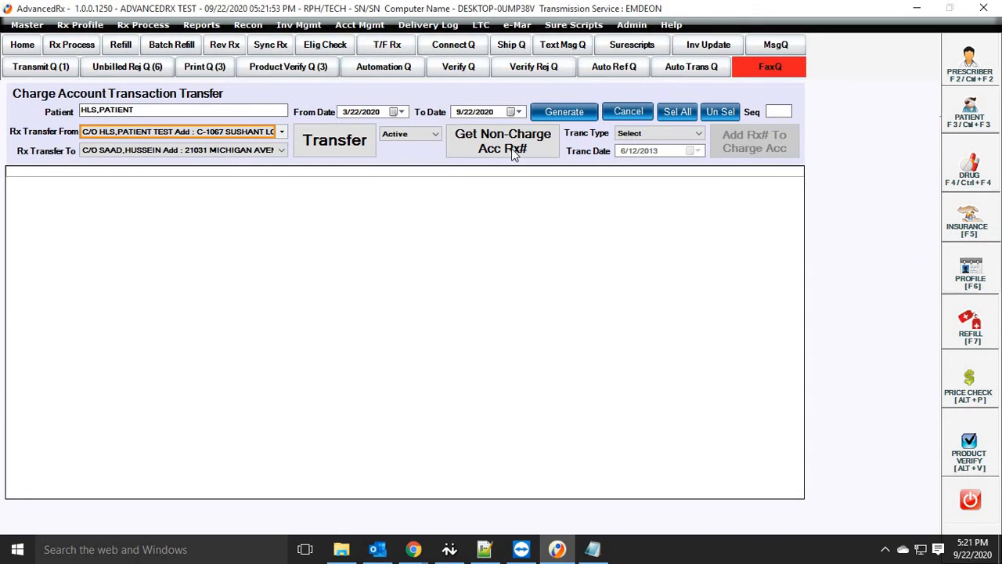
Step: Retrieve the patient's prescriptions that are not on a charge account and show the available transaction type choices
left_click(512, 149)
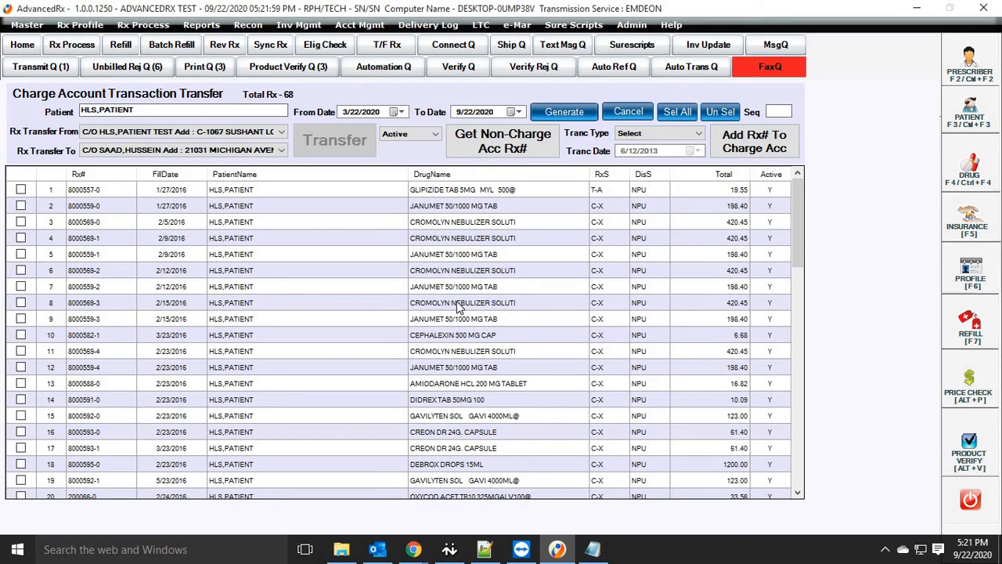
left_click(677, 135)
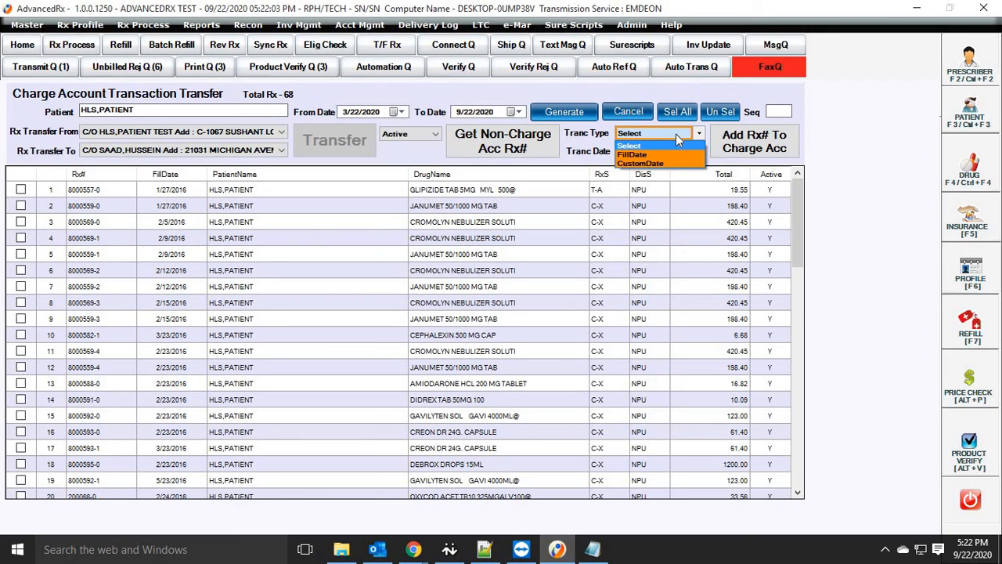
left_click(568, 133)
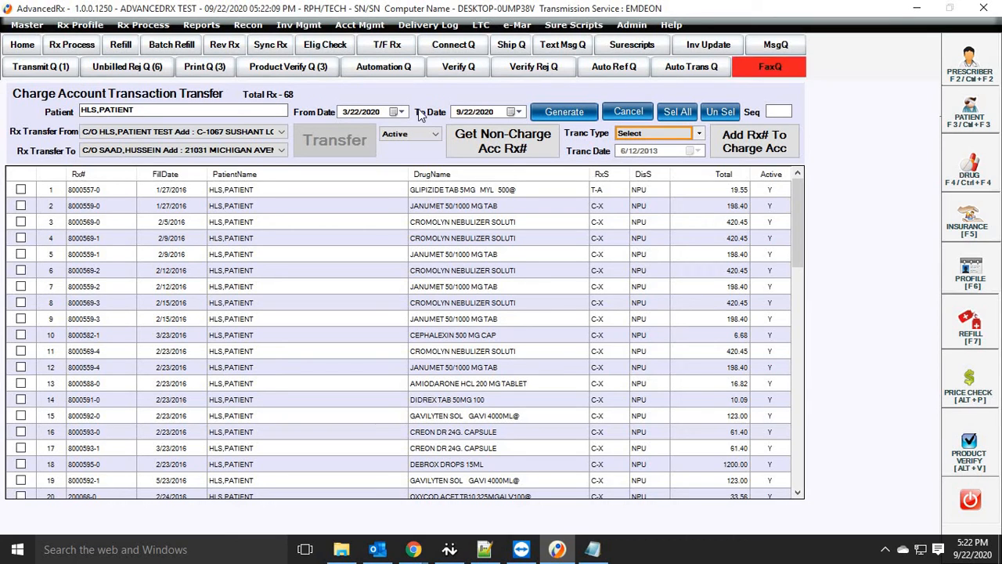
Step: Generate the Charge Account Summary for all accounts and all names for 2020, checking the search-by, name and year choices
left_click(373, 27)
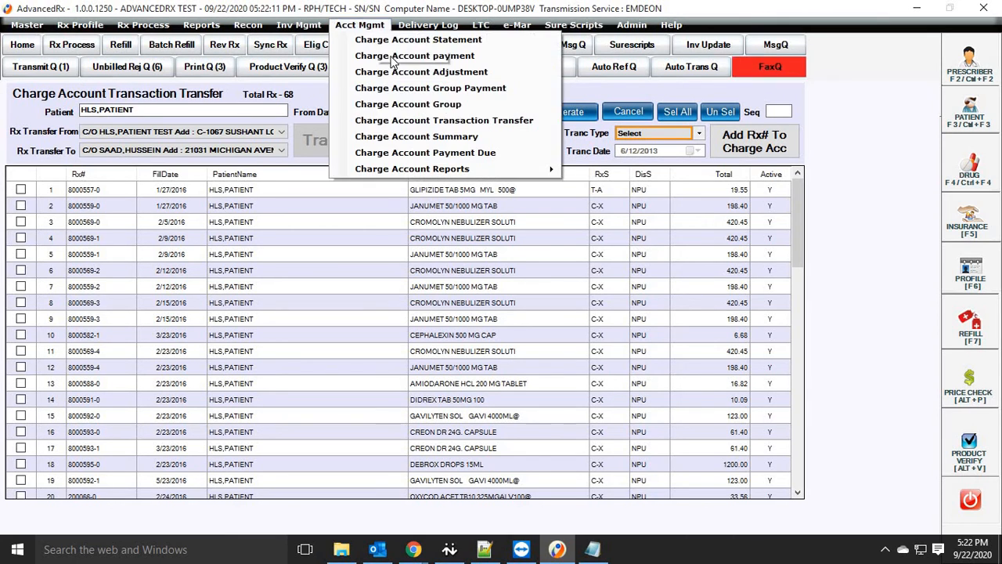
left_click(418, 134)
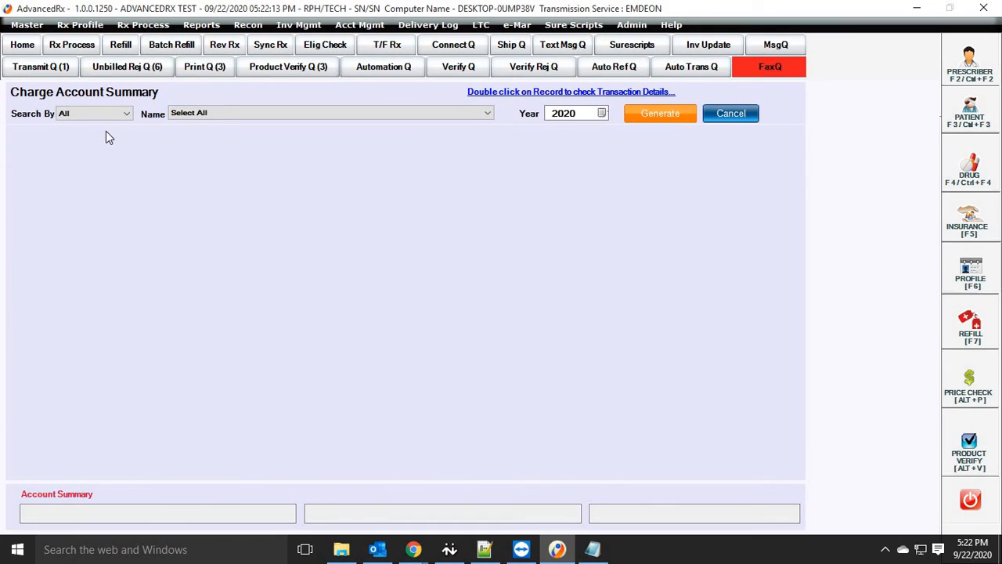
left_click(119, 115)
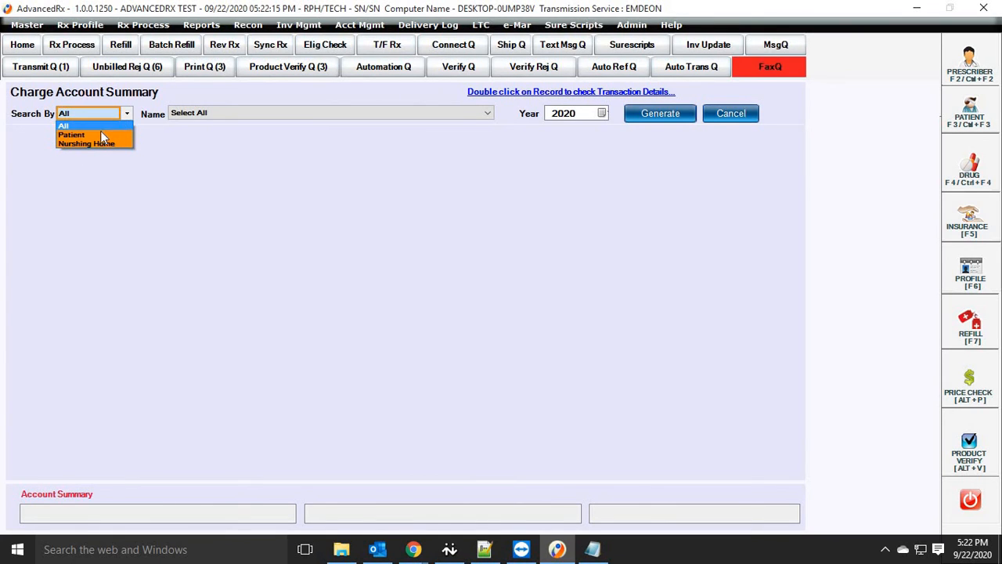
left_click(108, 127)
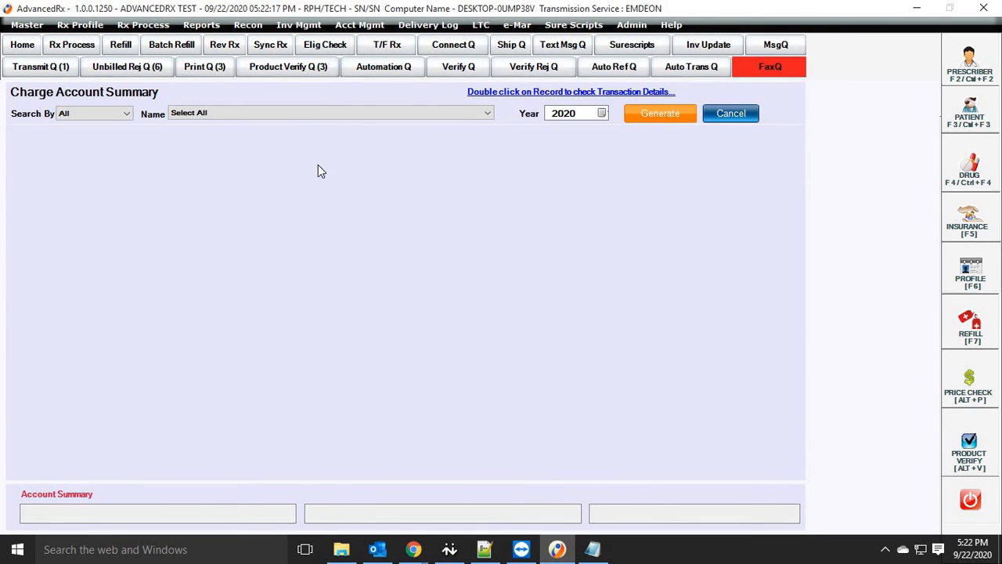
left_click(364, 112)
left_click(364, 112)
left_click(649, 119)
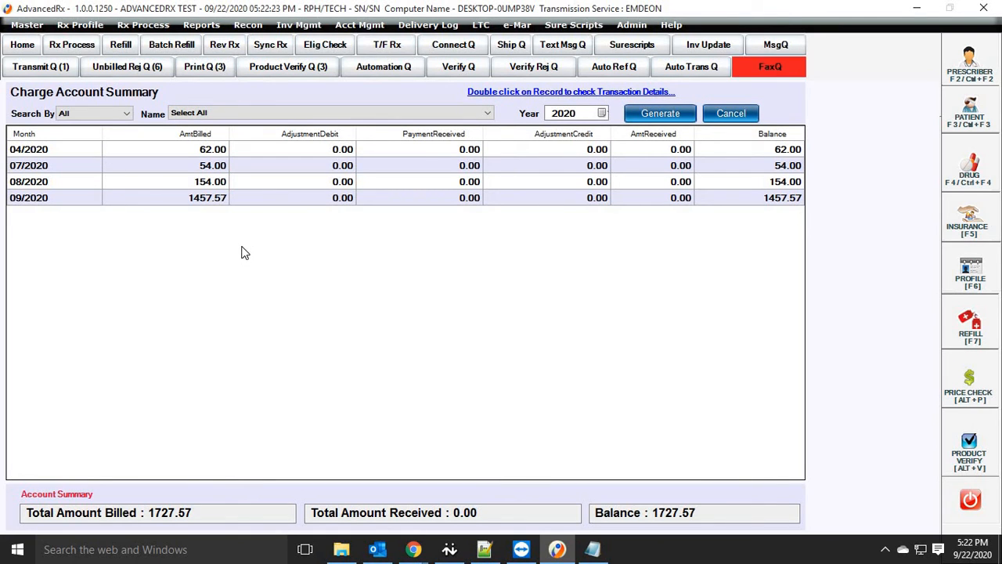
left_click(601, 115)
left_click(601, 114)
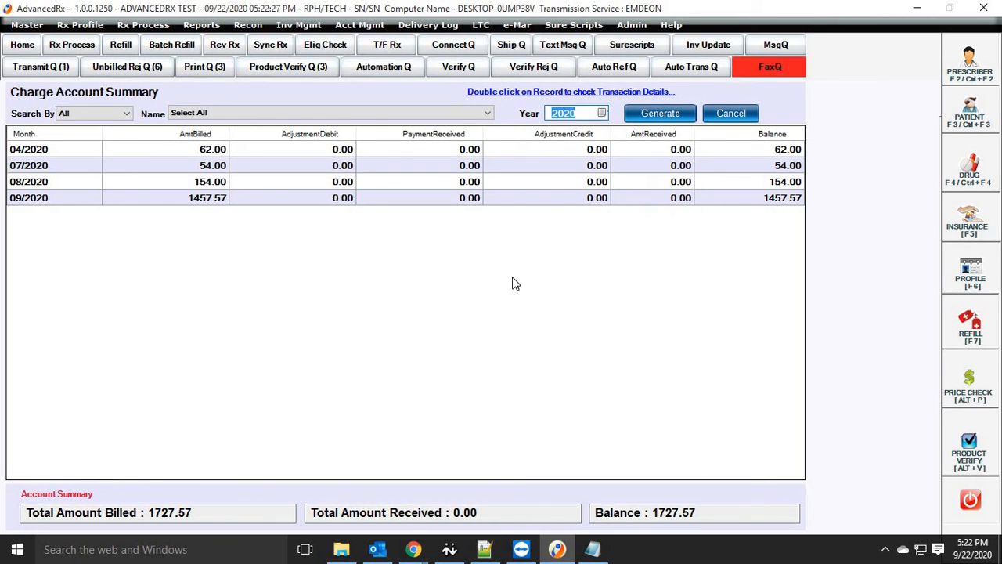
Step: Generate the Charge Account Payment Due report for all types with a till date of 9/22/2020
left_click(360, 24)
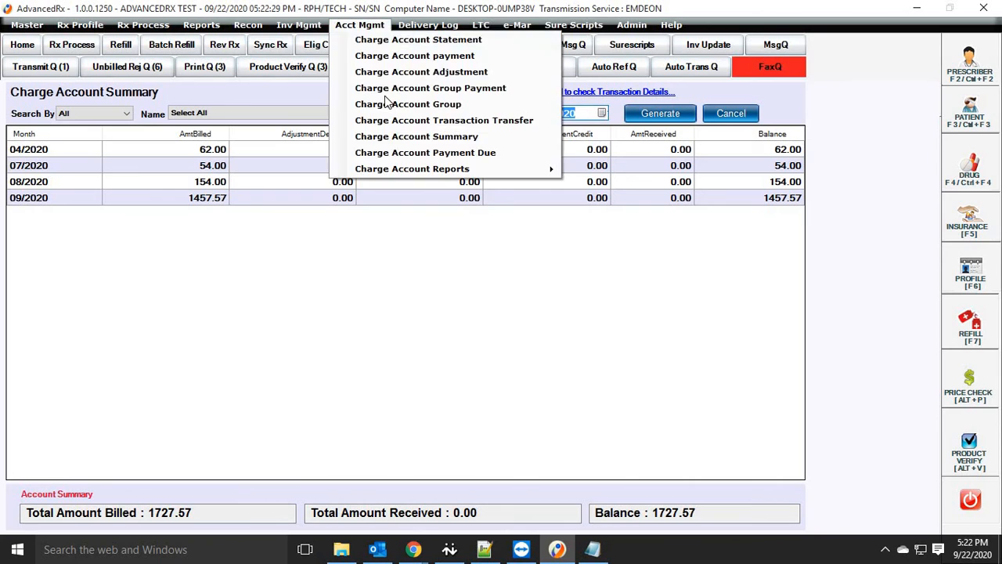
left_click(403, 155)
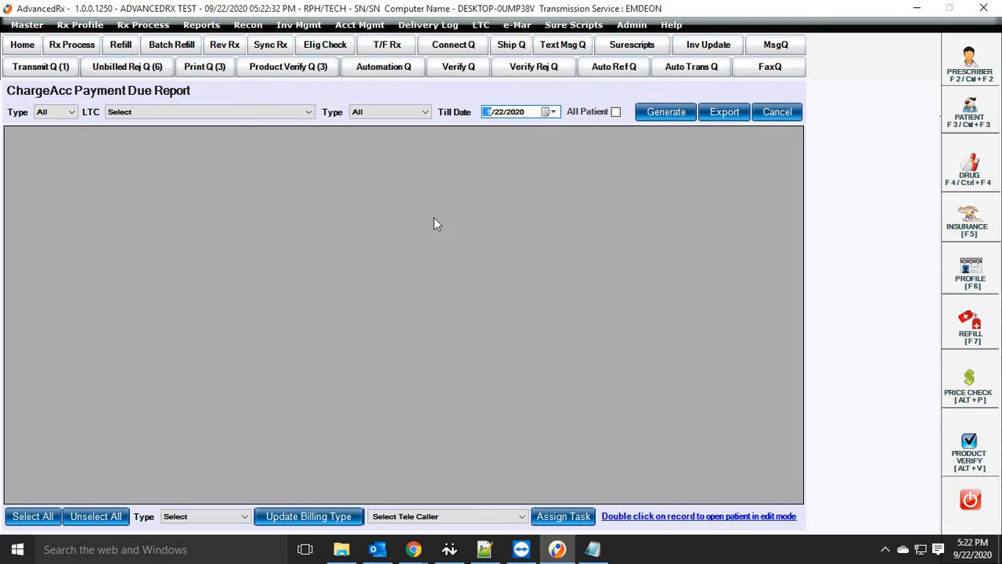
left_click(667, 111)
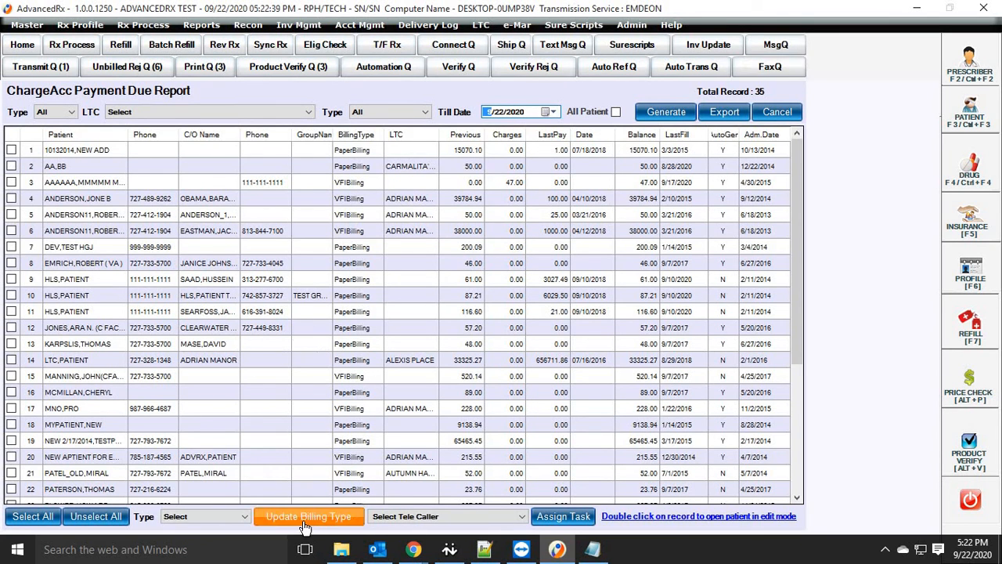
Step: Show the billing type choices for updating patients and the tele caller choices for assigning tasks, leaving both unselected
left_click(225, 515)
left_click(225, 516)
left_click(432, 517)
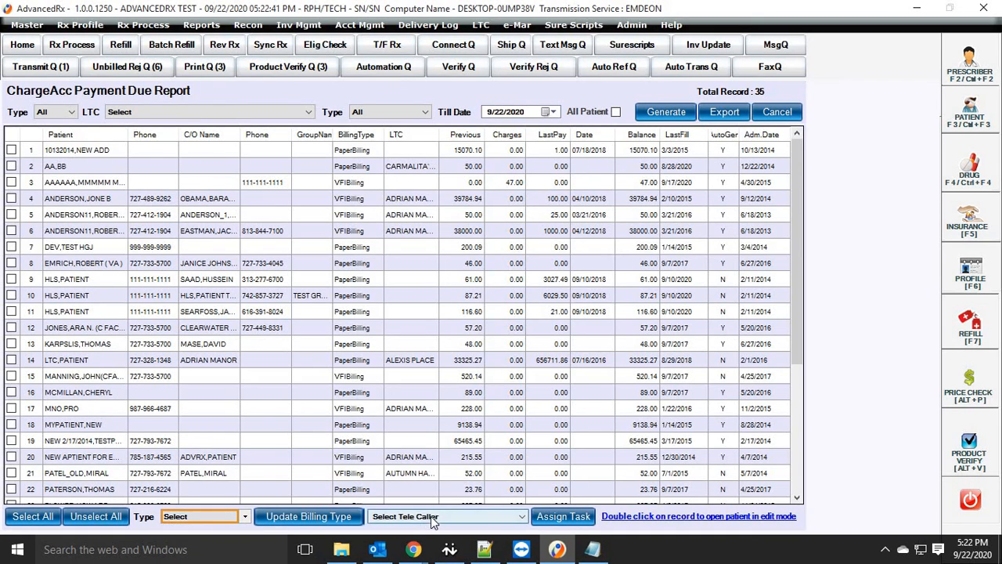
left_click(432, 519)
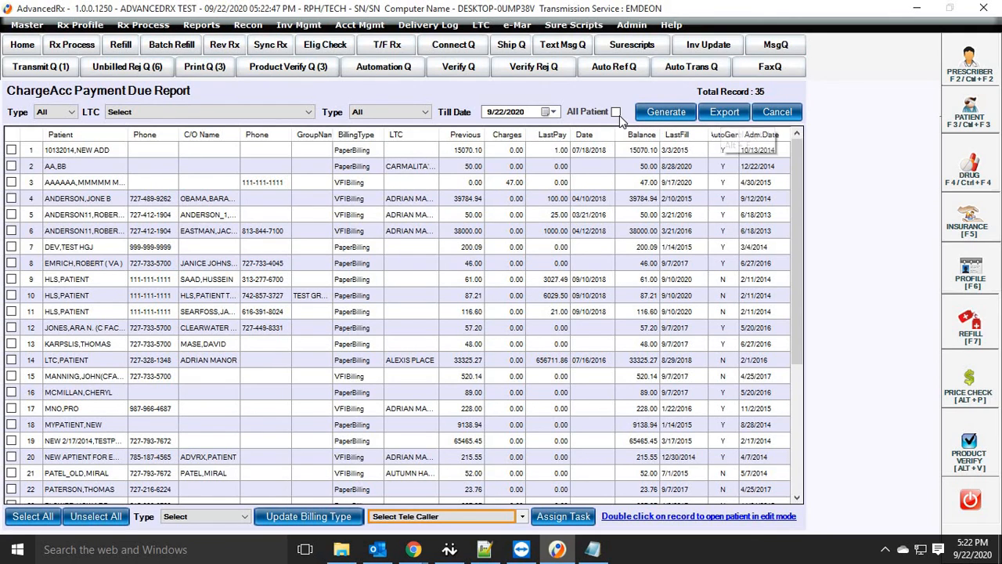
Step: Show the report's billing type filter choices while keeping All, look through the due records, and switch to the Notepad topic list
left_click(385, 115)
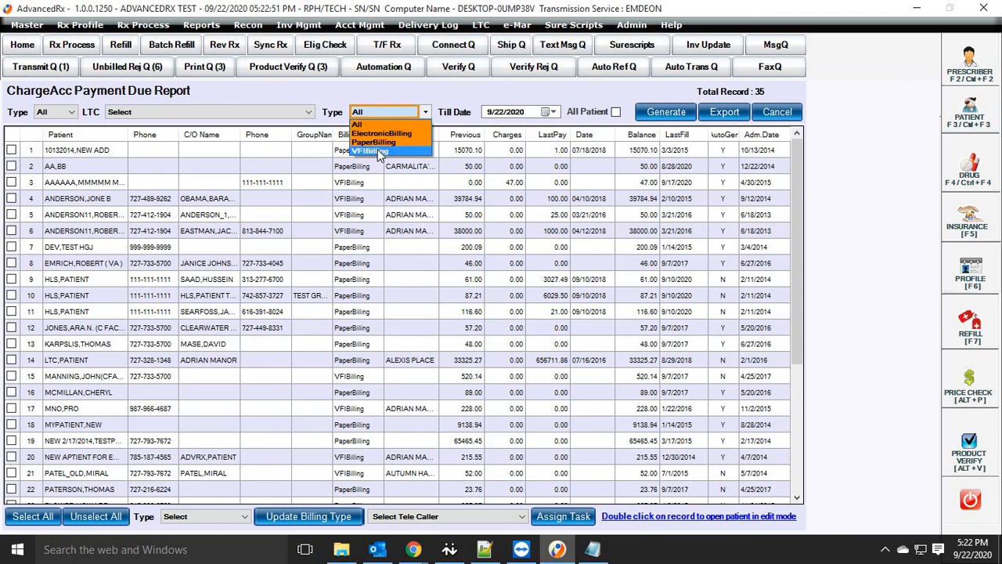
left_click(372, 124)
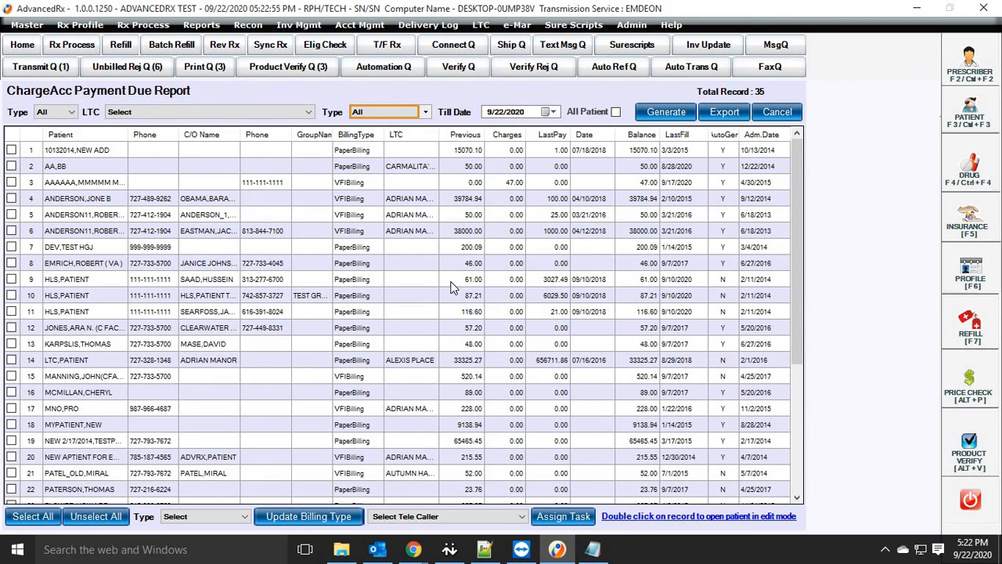
scroll(451, 282, "down", 5)
scroll(451, 281, "up", 5)
left_click(592, 549)
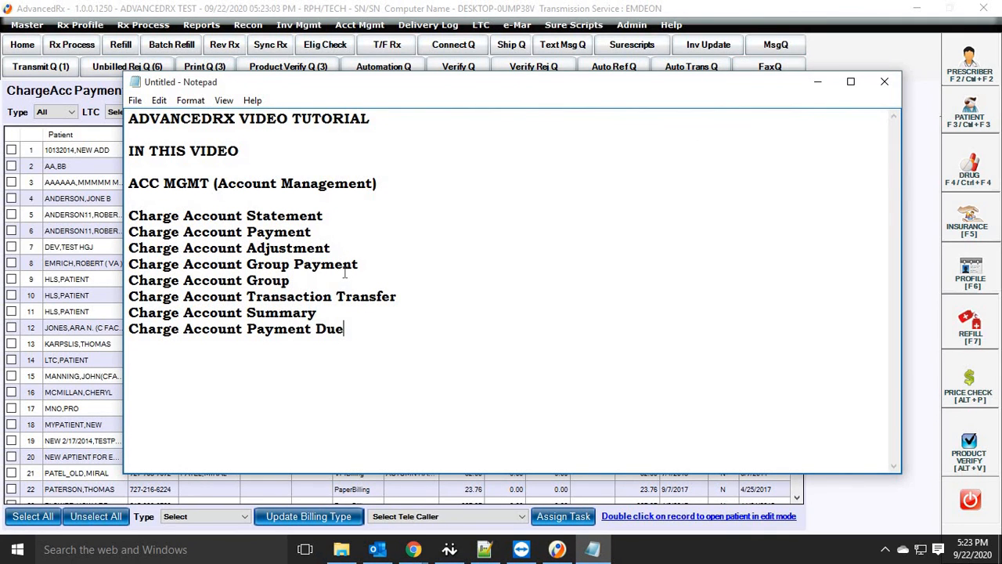